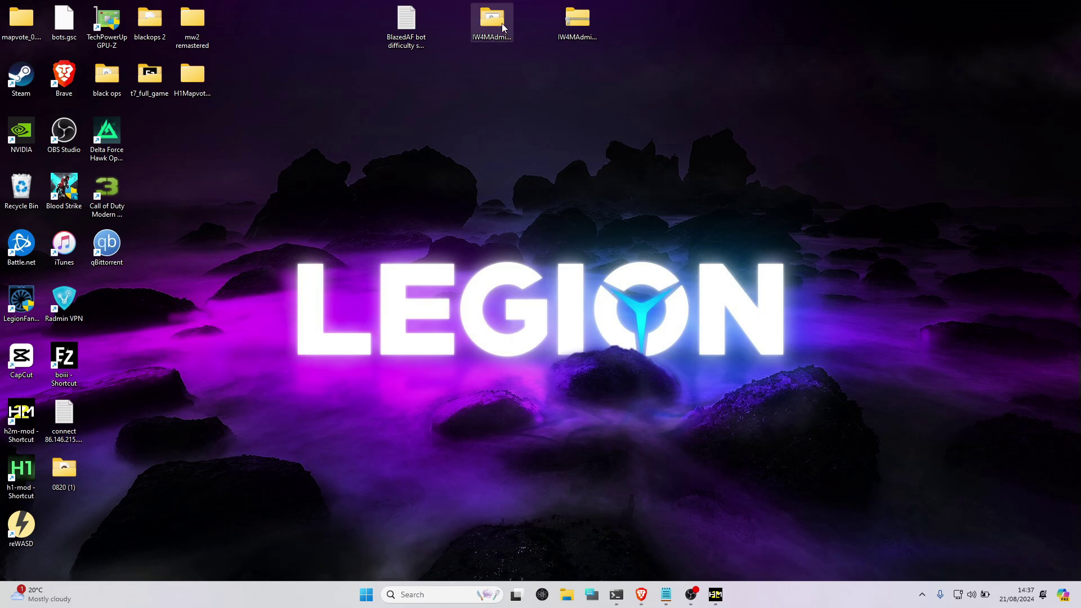
Look over the IW4MAdmin folders on the desktop and the H2M-Mod taskbar icon
mouse_move(502, 23)
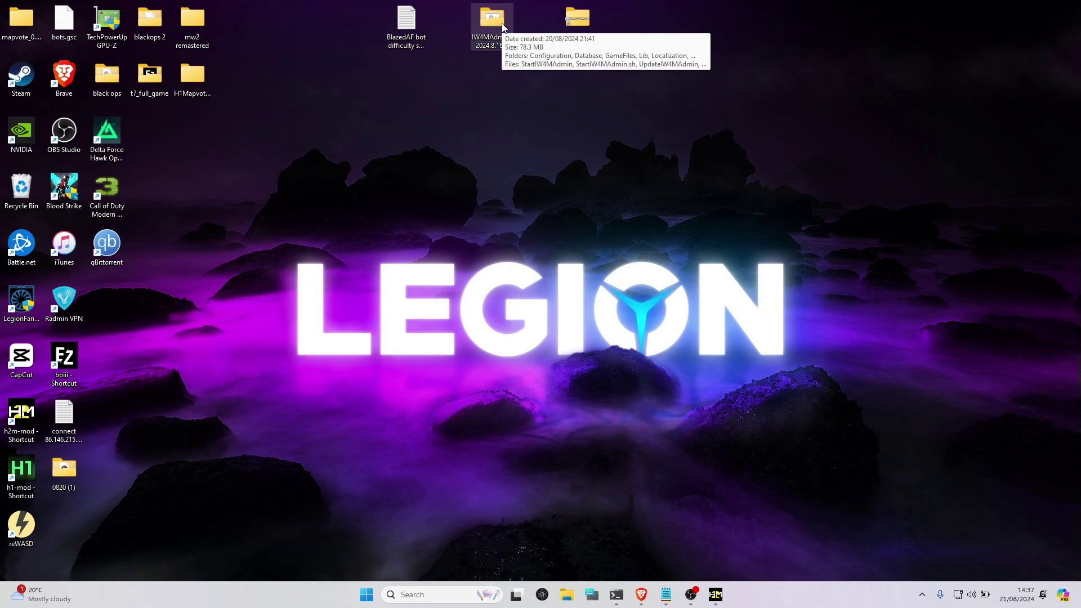
mouse_move(581, 26)
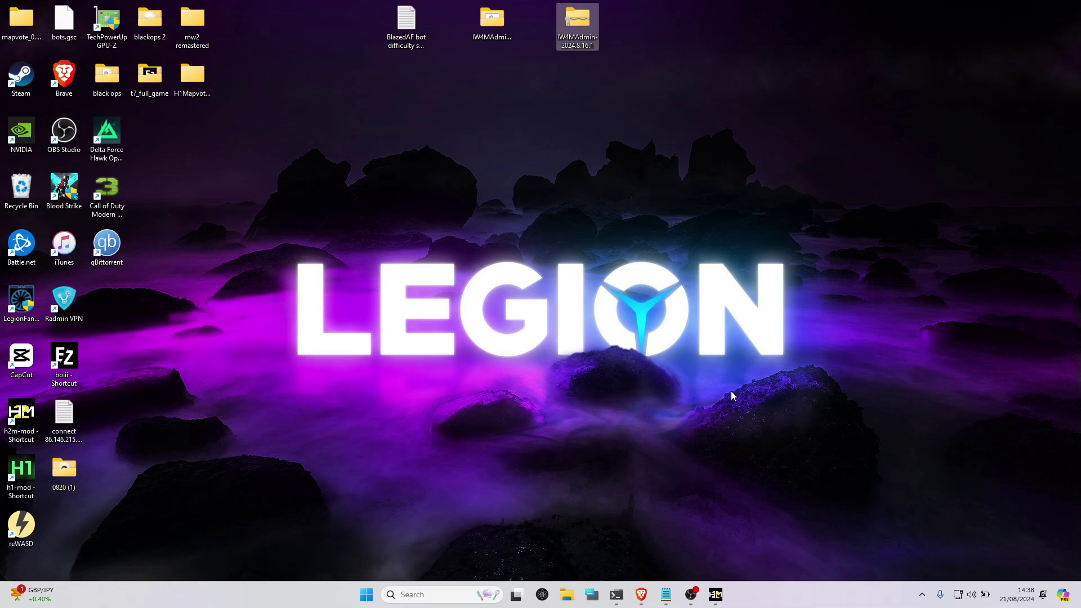
mouse_move(721, 593)
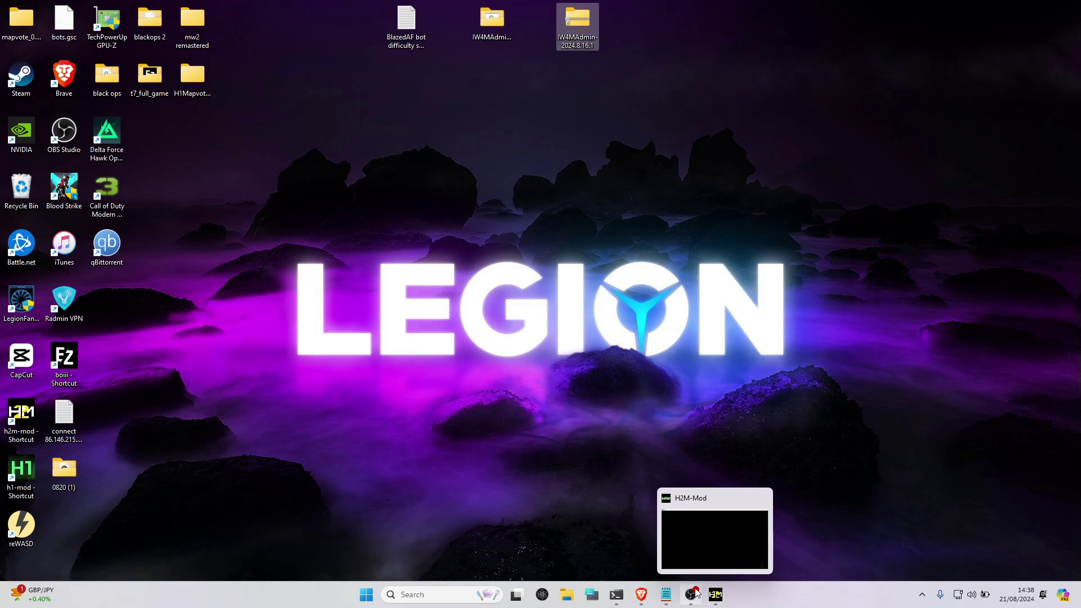
click(721, 594)
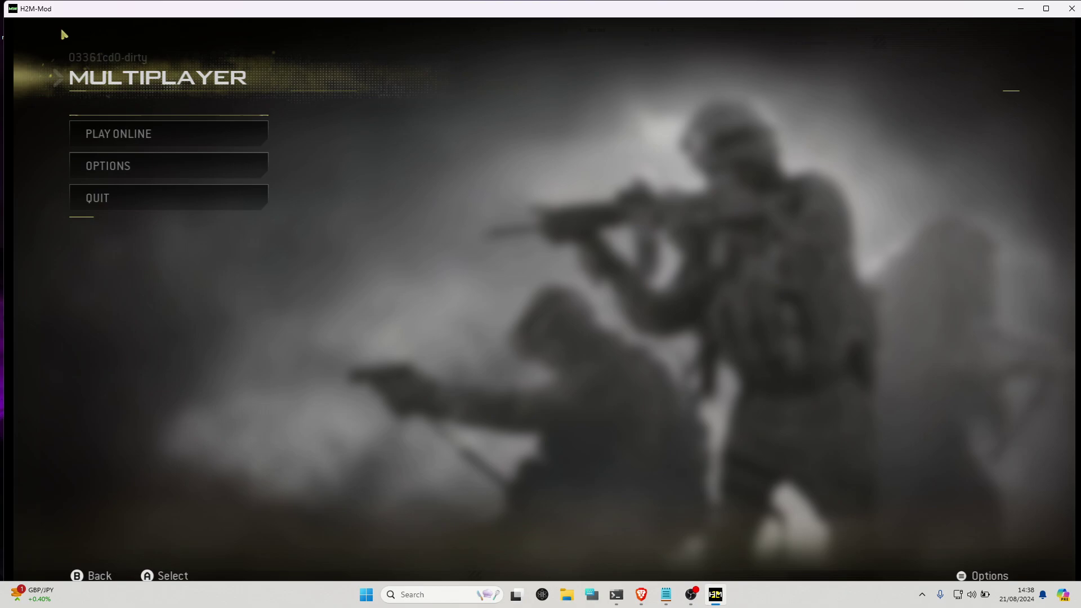
key(grave)
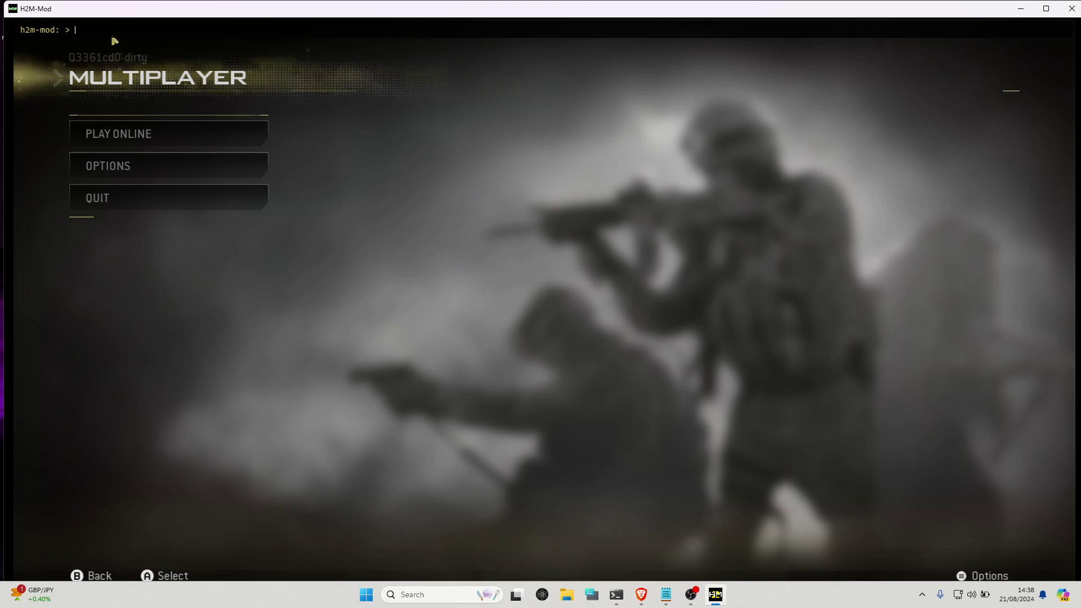
text(connect 86.146.215.228:55555)
key(Return)
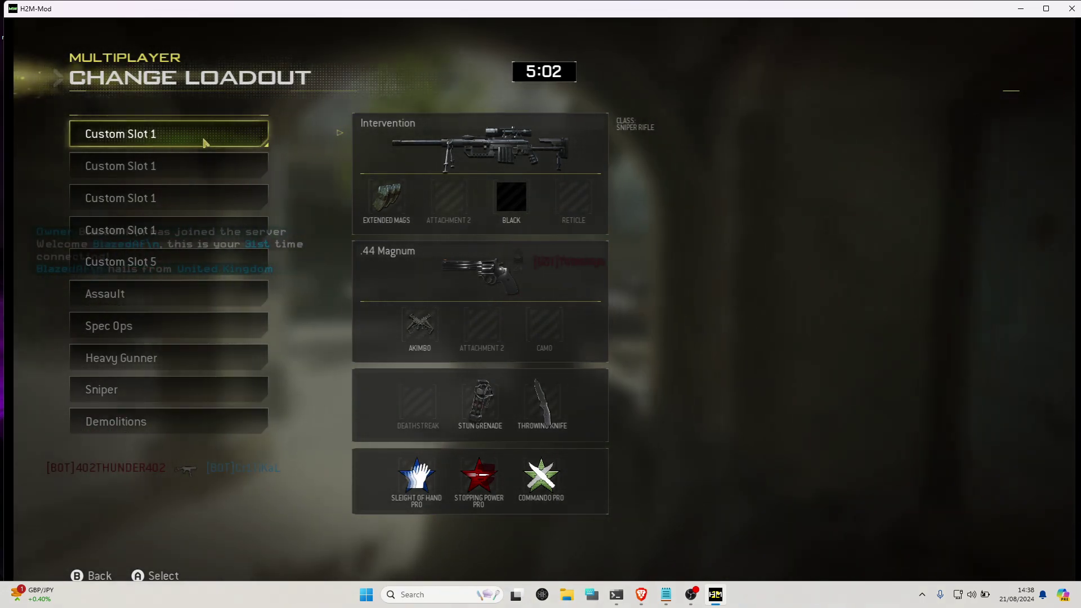
Spawn with the Custom Slot 1 class and draft '!who' in match chat instead of '!owner'
click(204, 143)
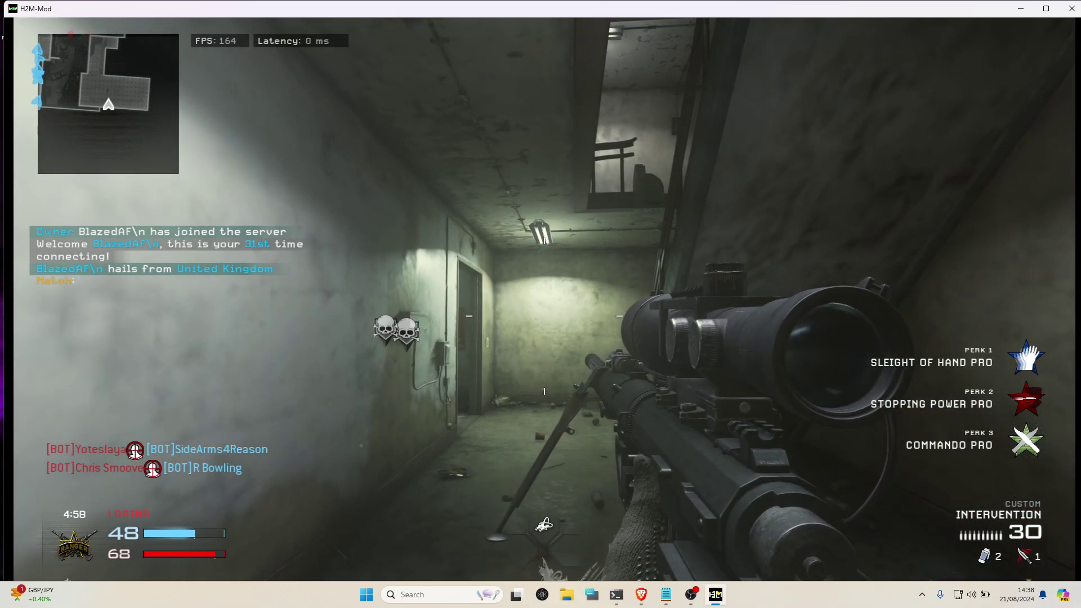
key(t)
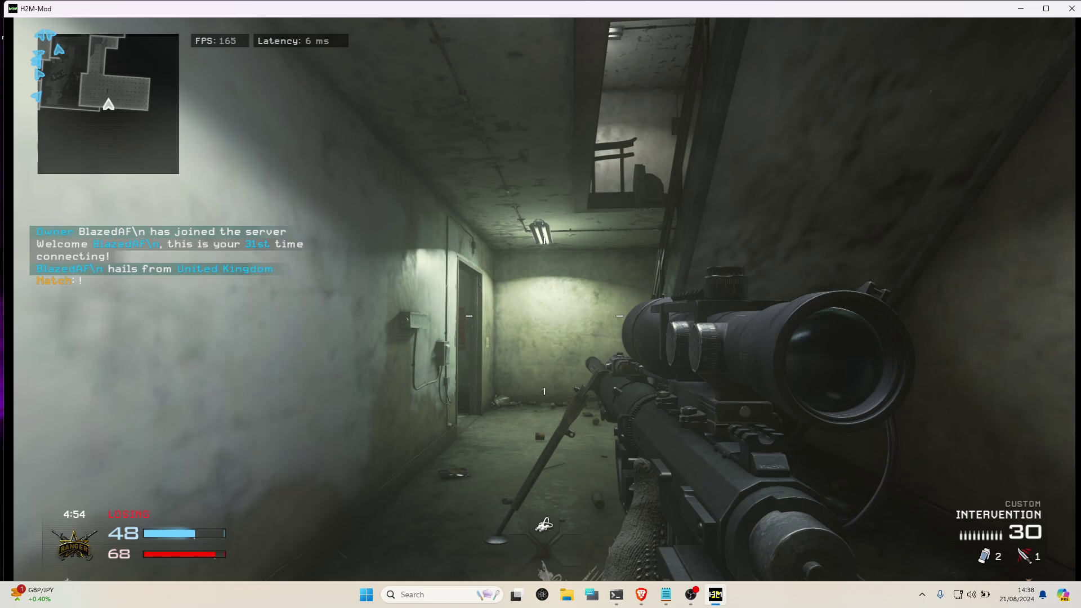
text(!)
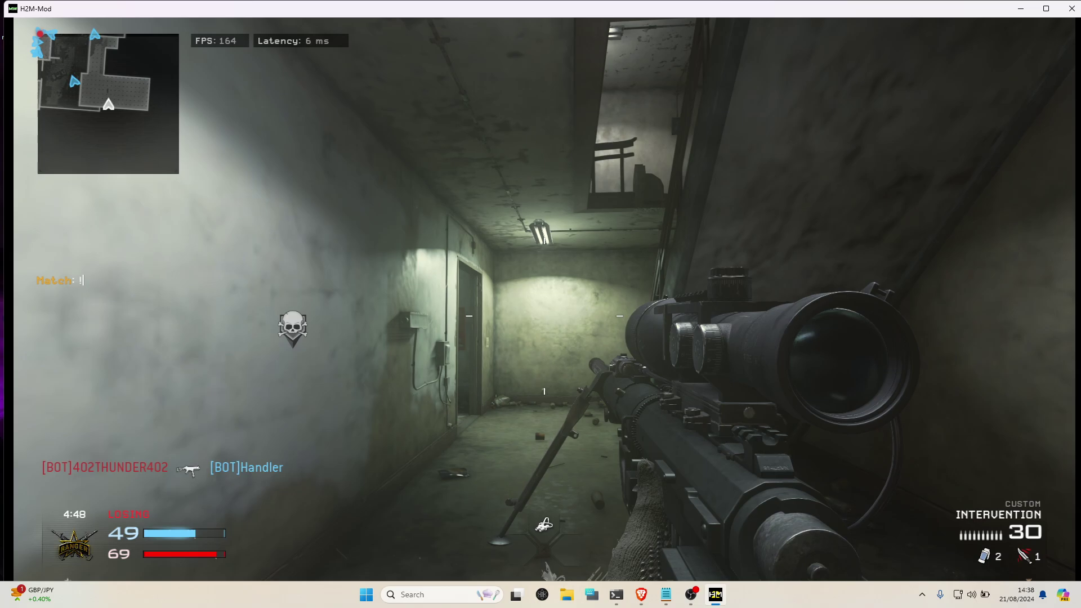
text(owner)
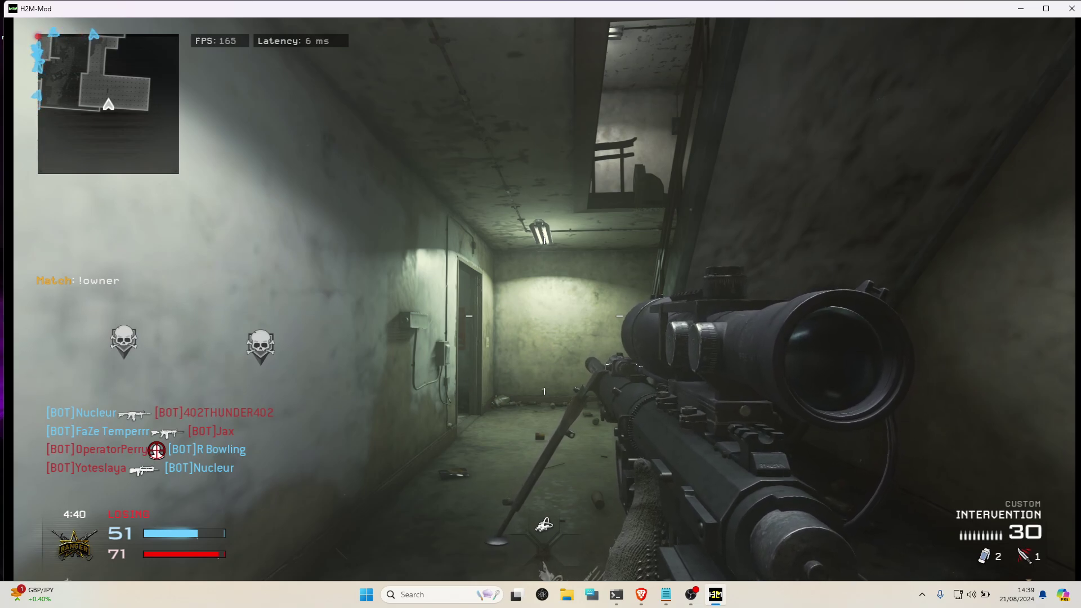
key(BackSpace)
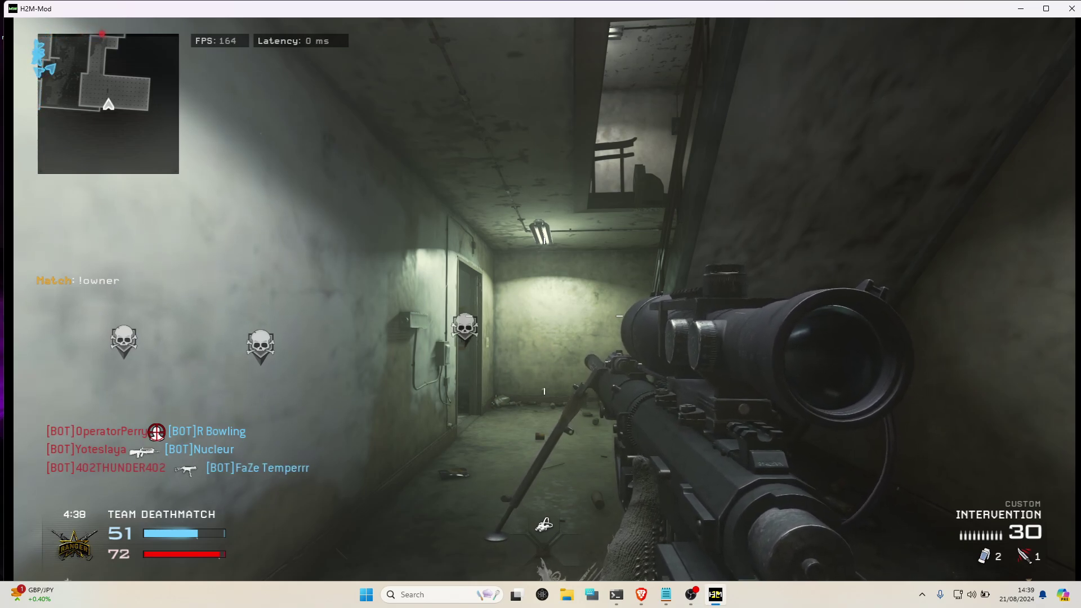
key(BackSpace)
key(BackSpace)
key(BackSpace)
key(BackSpace)
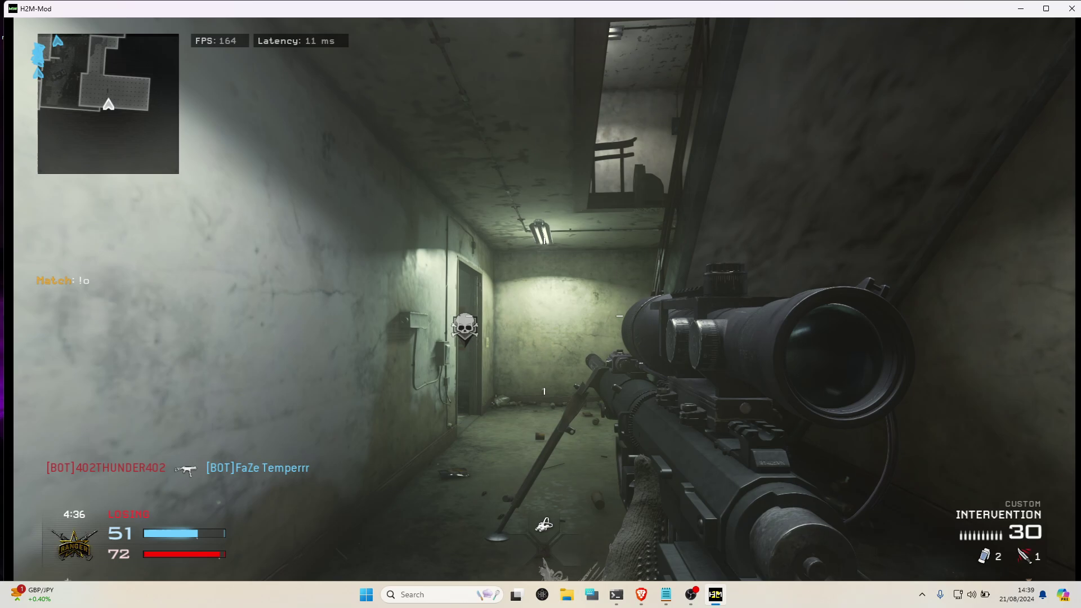
text(wh)
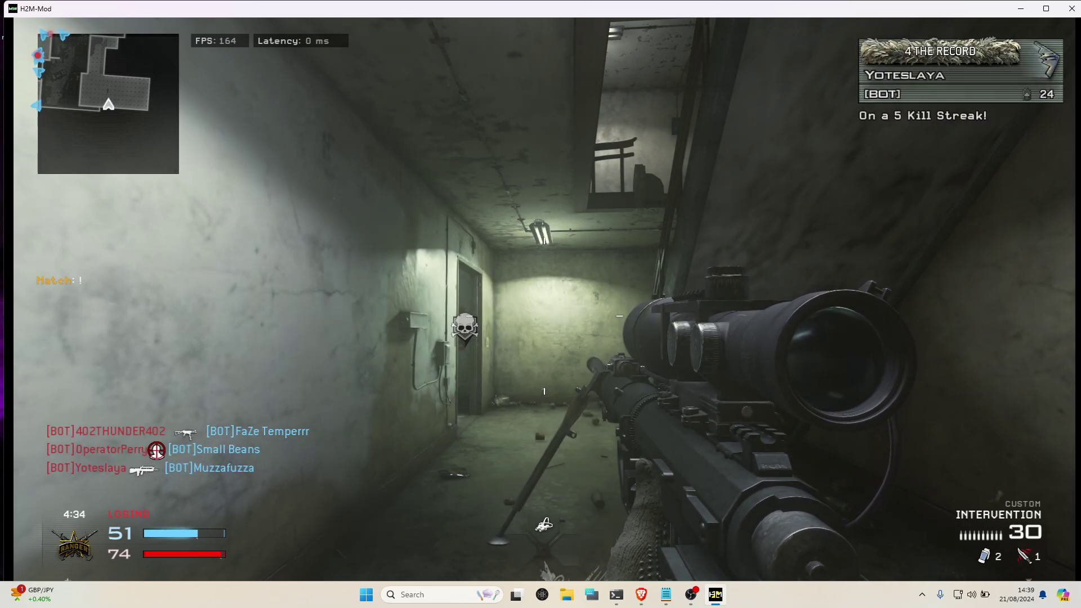
text(ot)
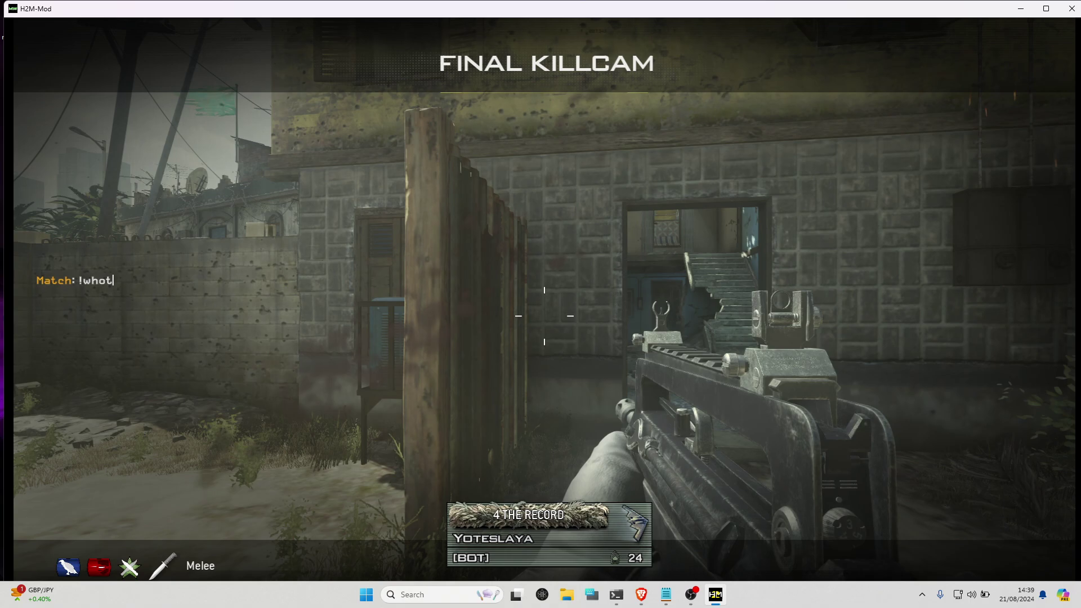
Clear the chat draft and vote for Terminal Kill Confirmed as the next map
key(BackSpace)
key(BackSpace)
key(BackSpace)
key(BackSpace)
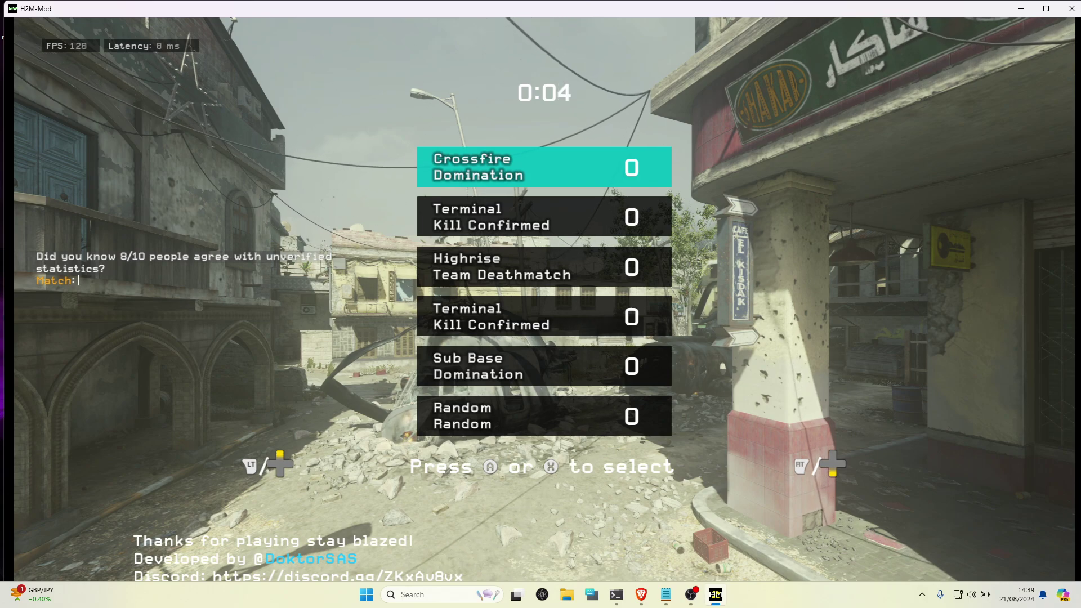
click(544, 217)
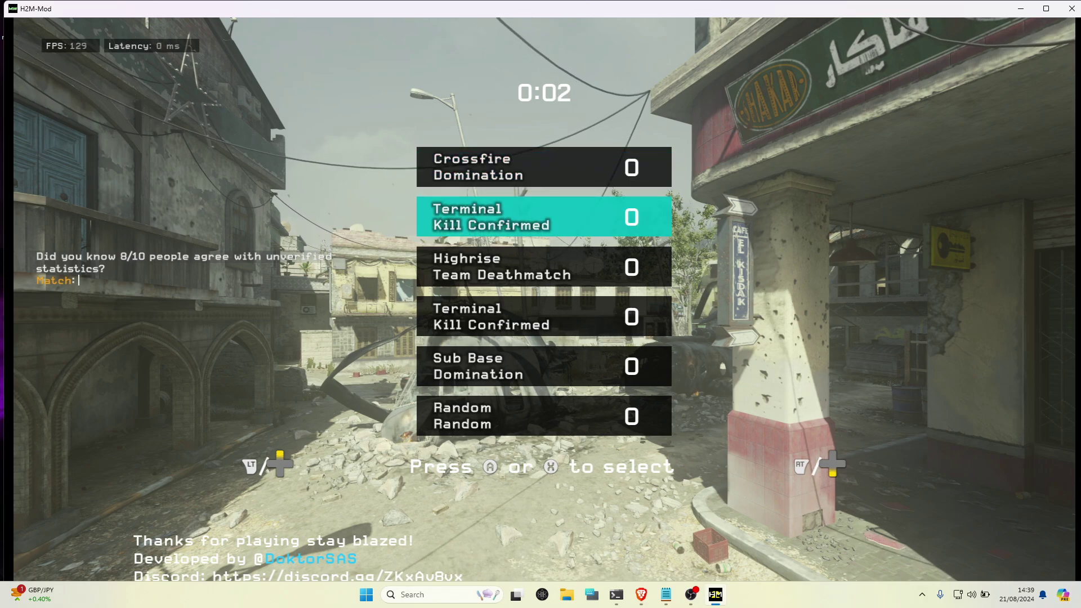
click(544, 216)
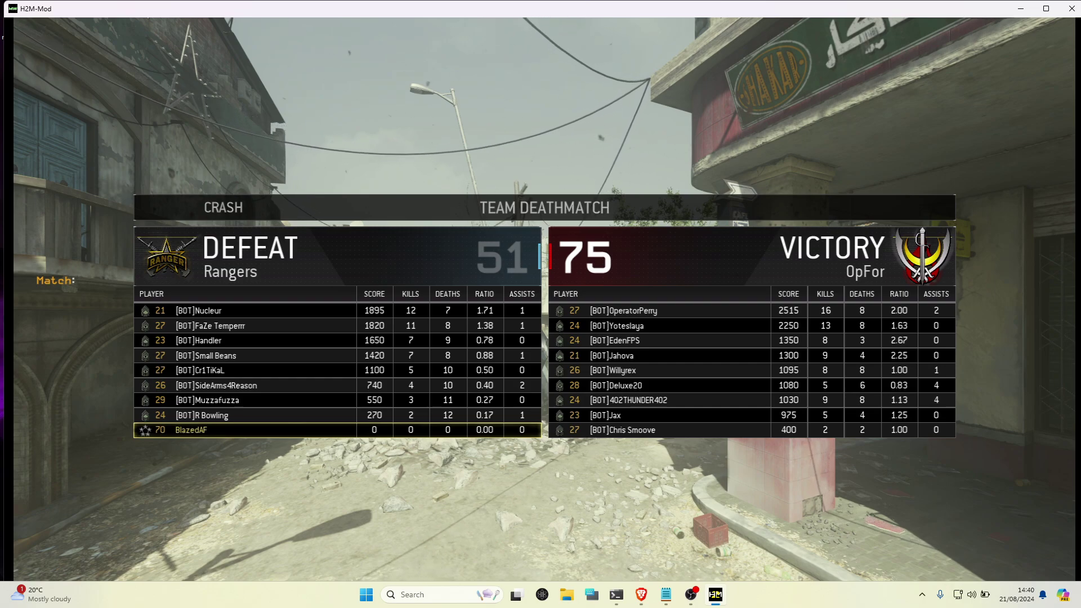
text(t)
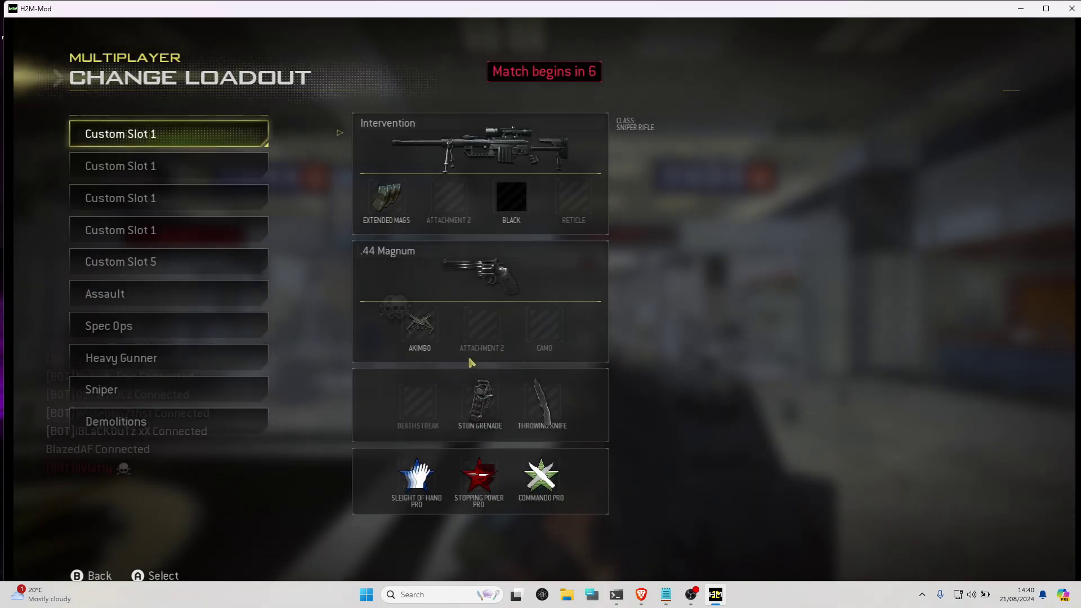
Spawn on Terminal with the first custom class, send '!rt' in match chat, and close chat
key(Return)
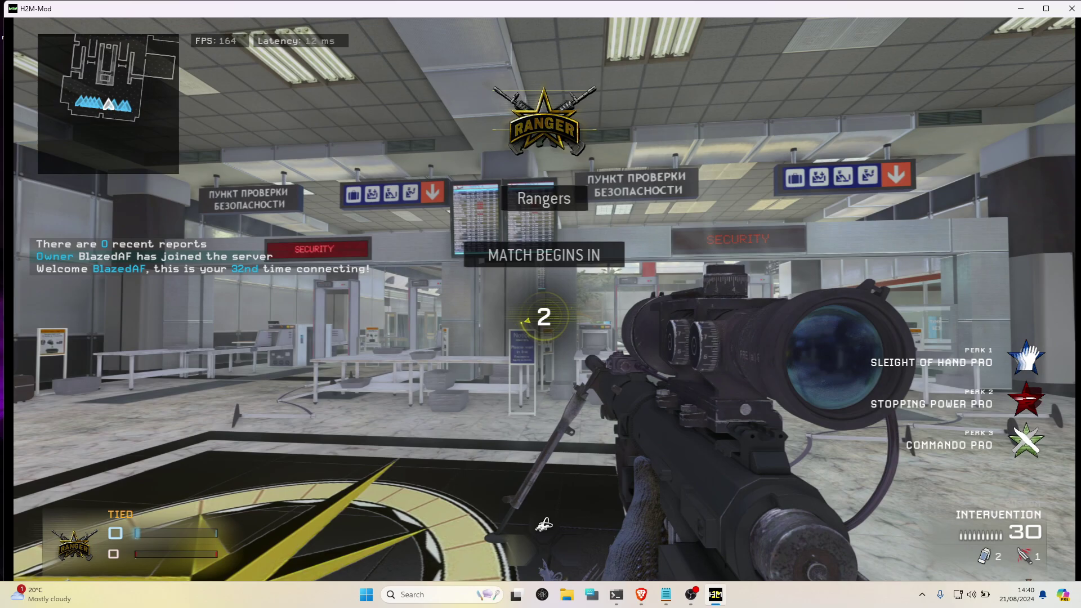
key(w)
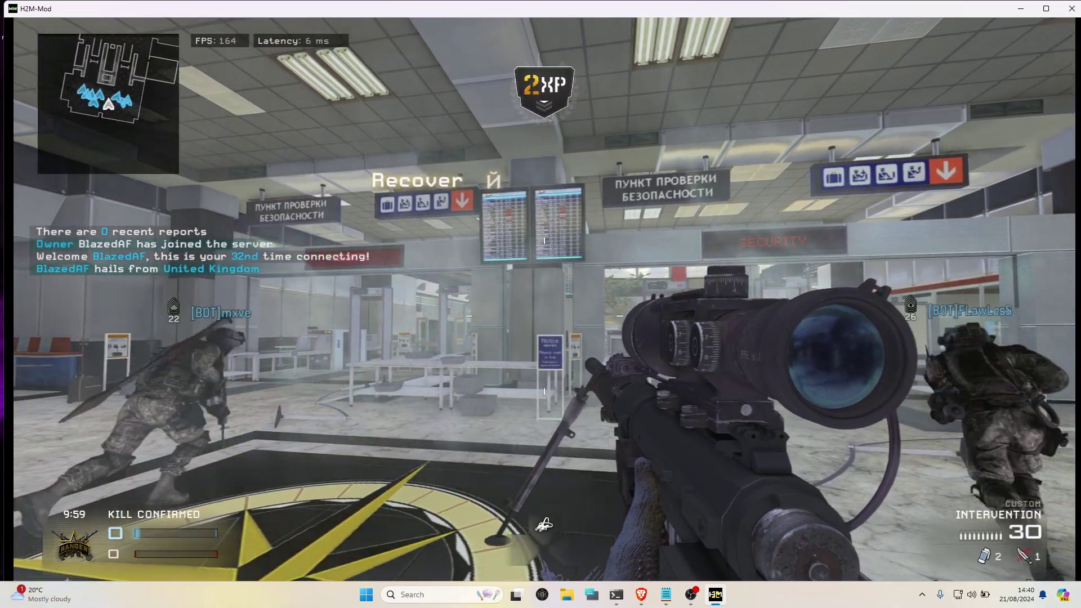
text(t)
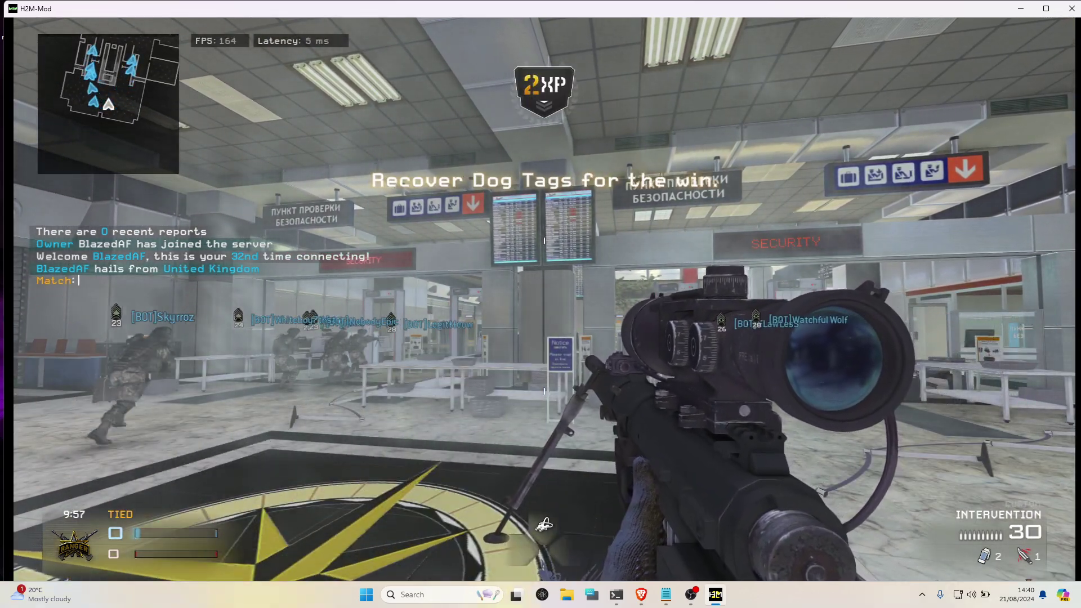
text(!)
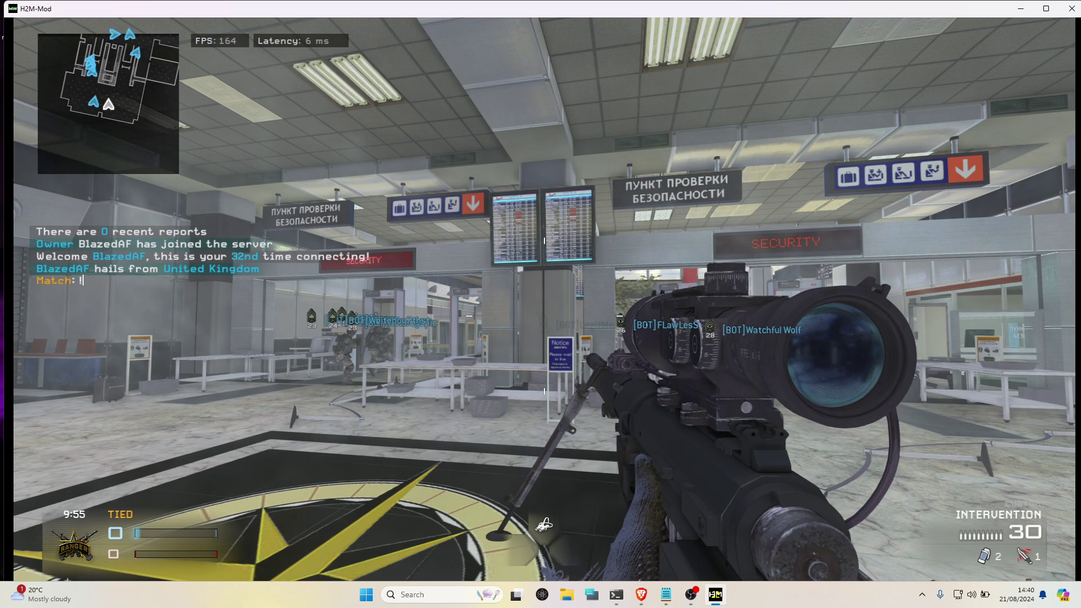
text(rt)
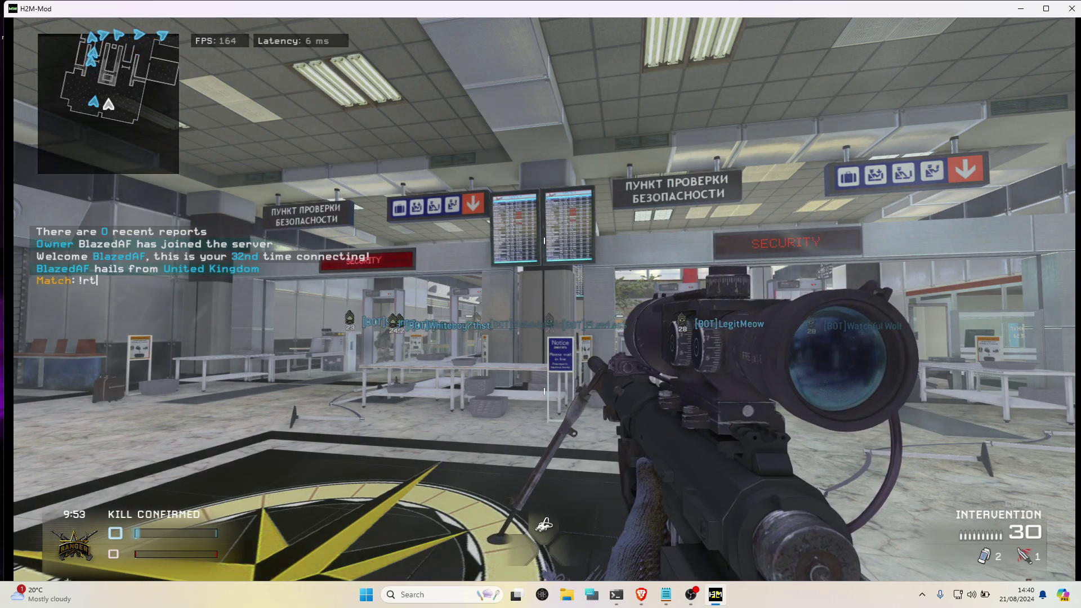
key(Return)
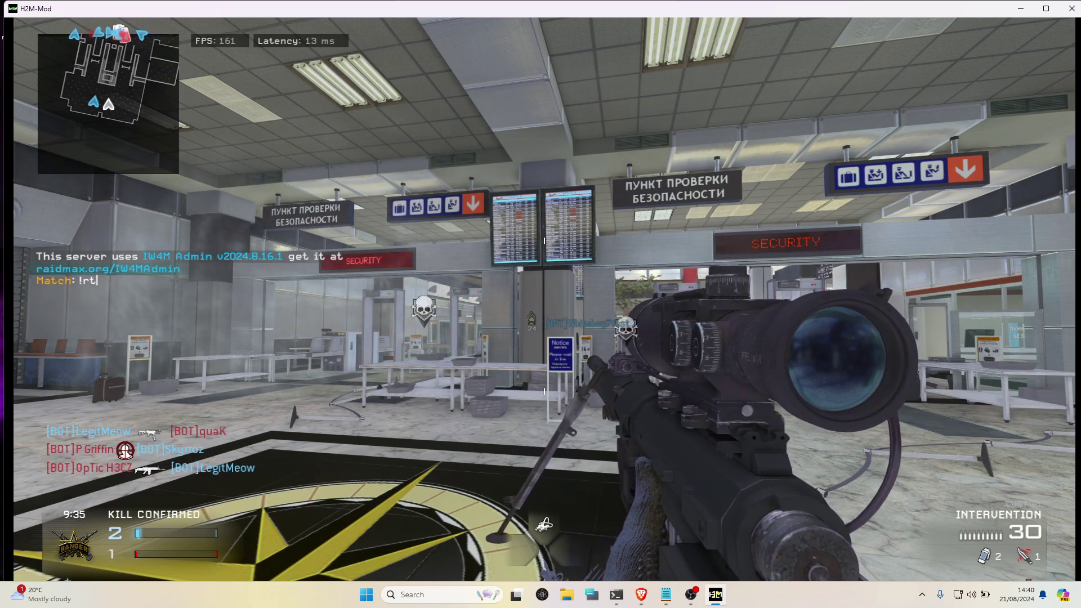
key(BackSpace)
key(BackSpace)
key(BackSpace)
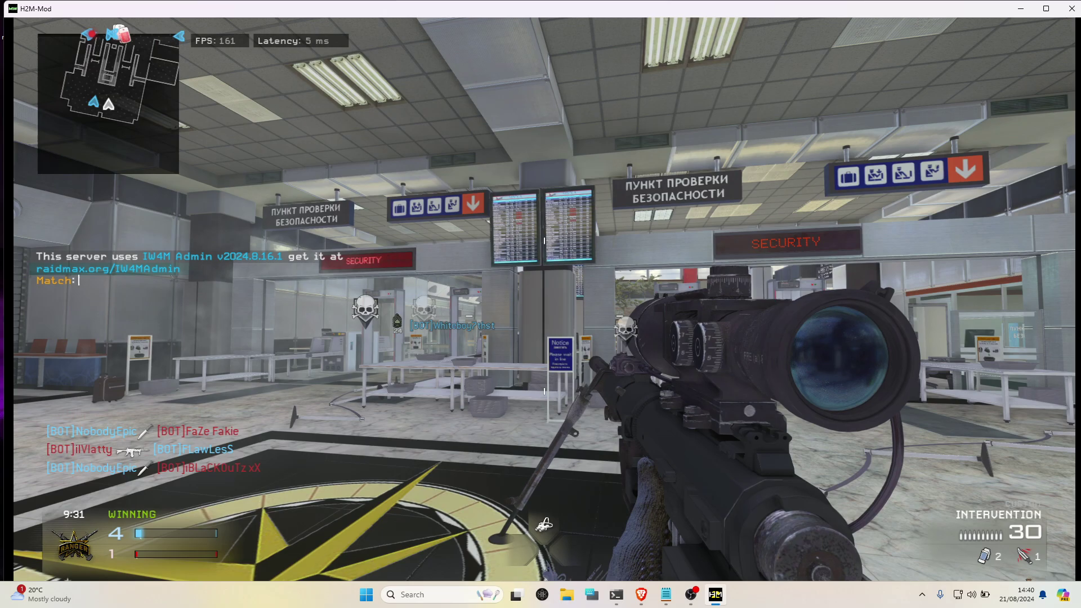
key(Escape)
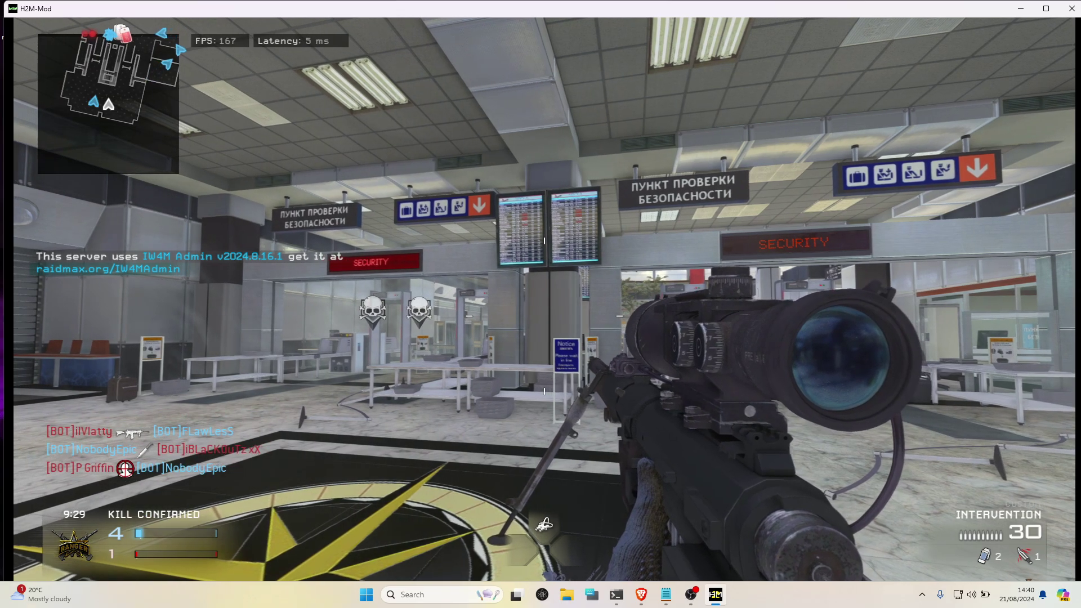
Minimise the game from its multiplayer menu and bring the IW4MAdmin console window forward
key(Escape)
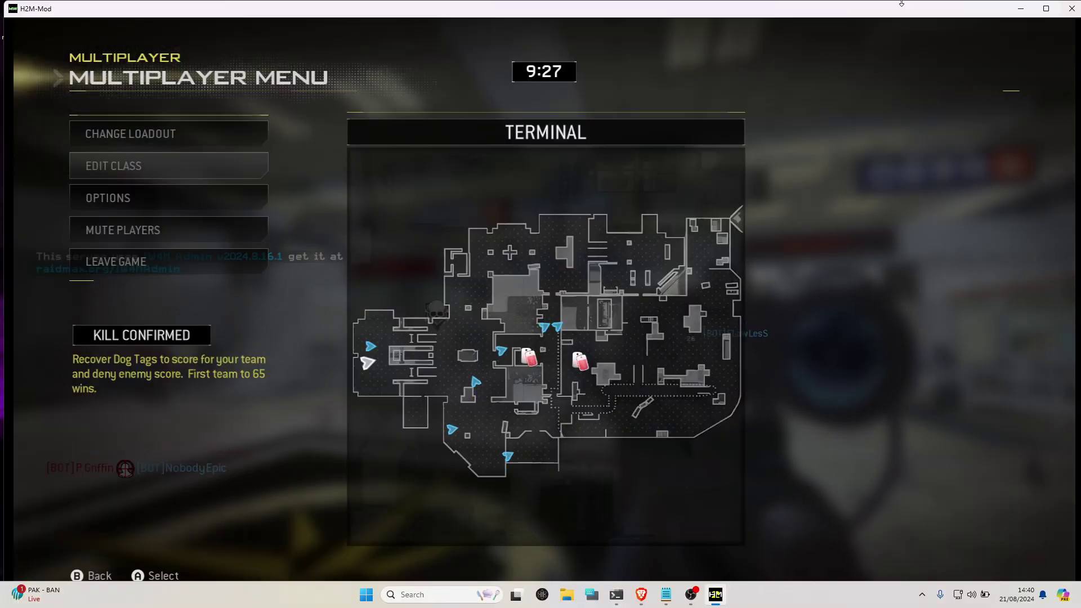
click(1021, 8)
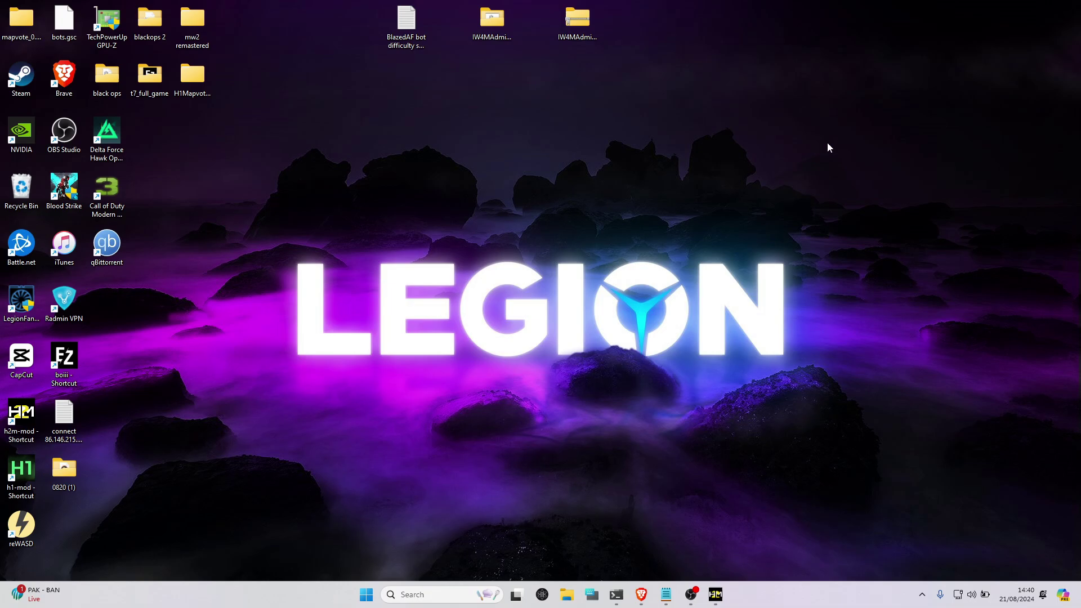
mouse_move(675, 603)
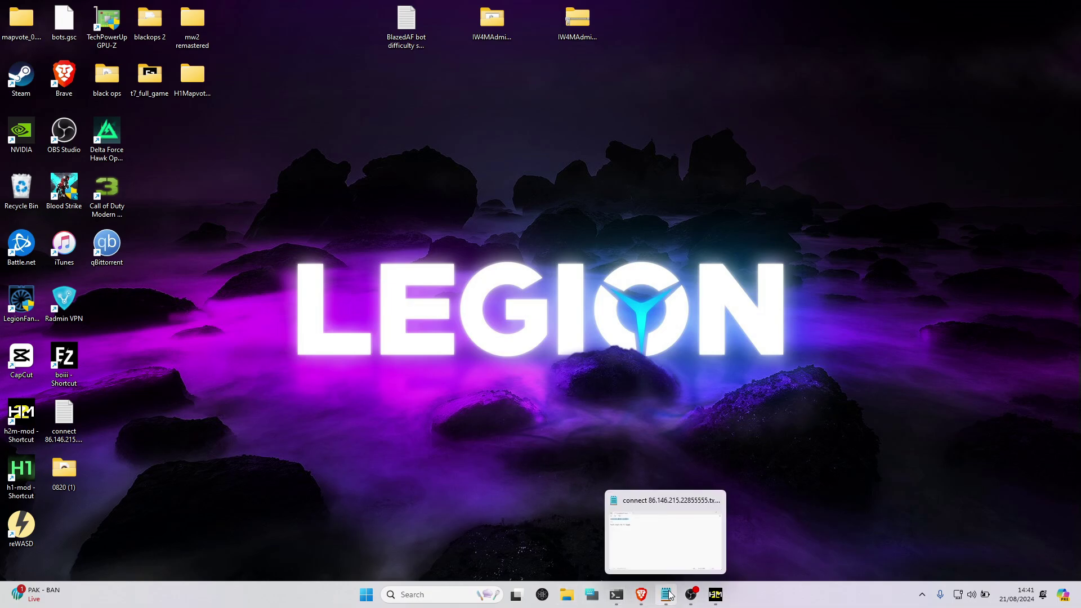
mouse_move(617, 594)
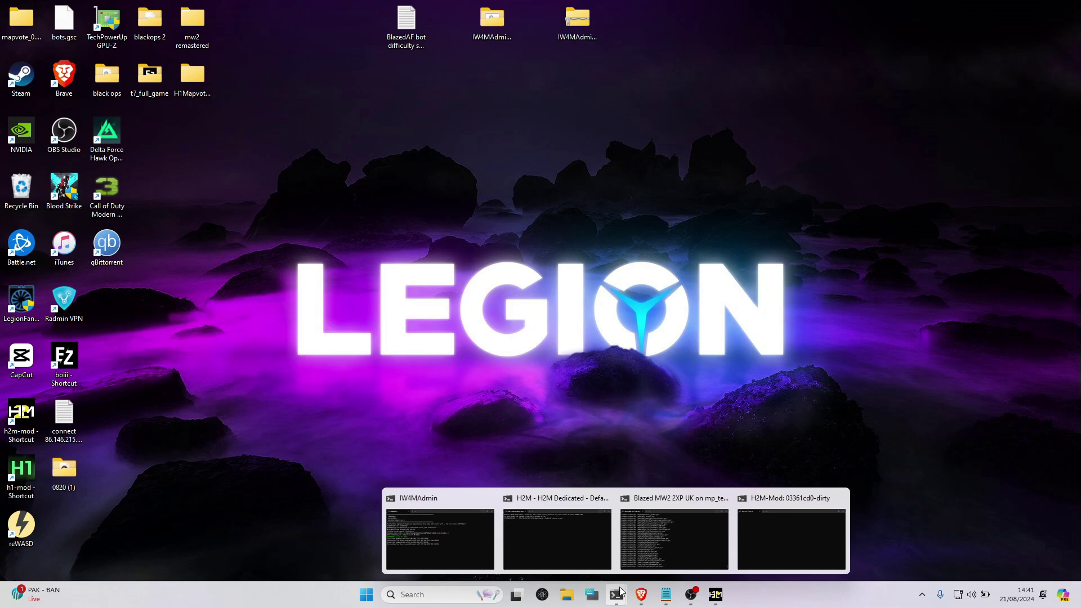
click(424, 536)
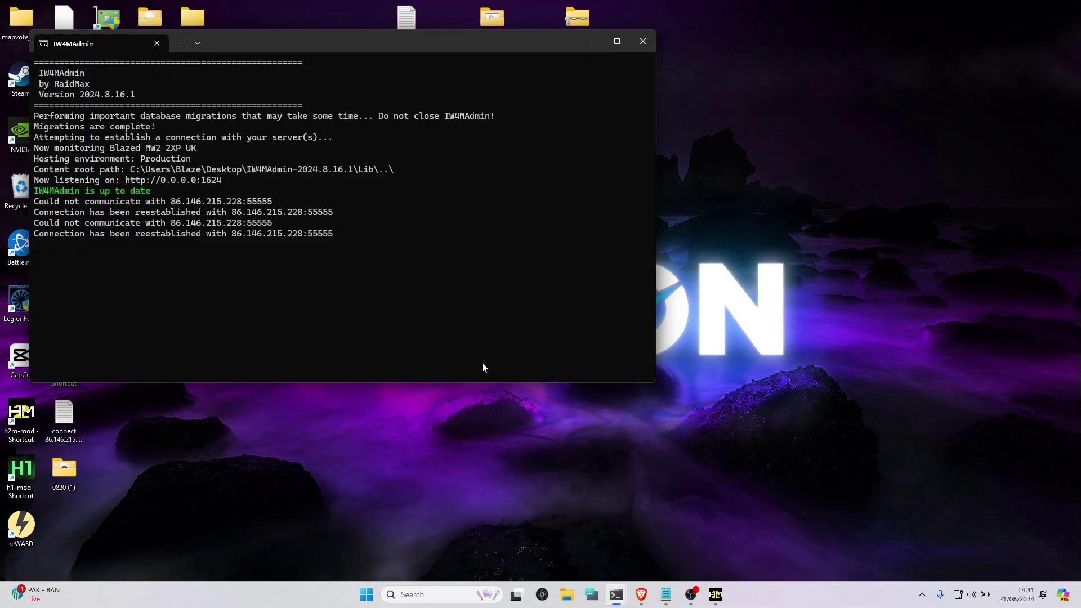
drag(230, 181, 219, 176)
click(138, 186)
drag(122, 181, 222, 182)
key(ctrl+c)
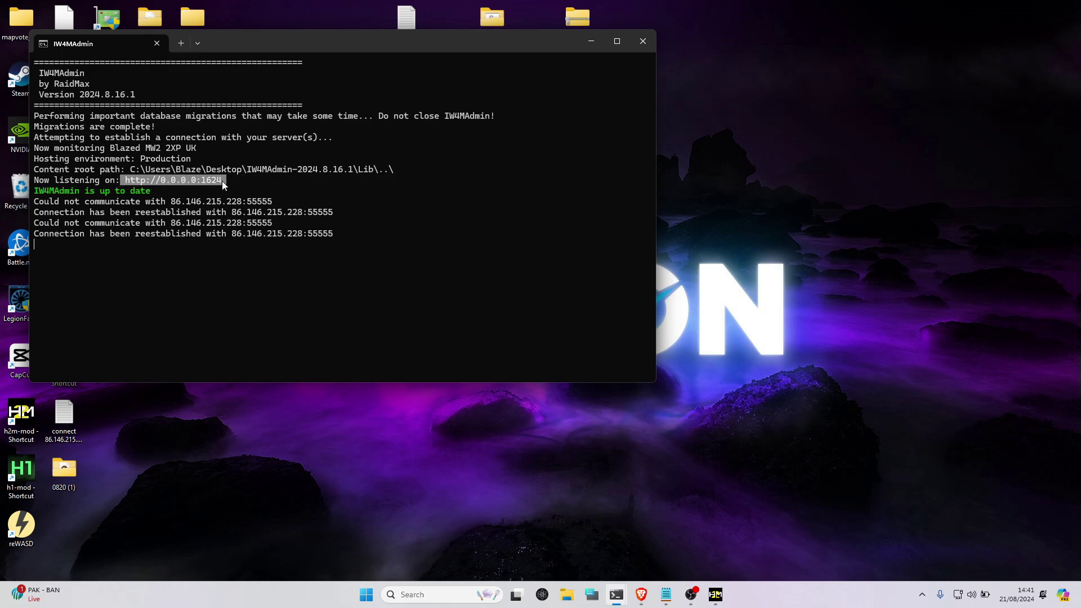
right_click(222, 181)
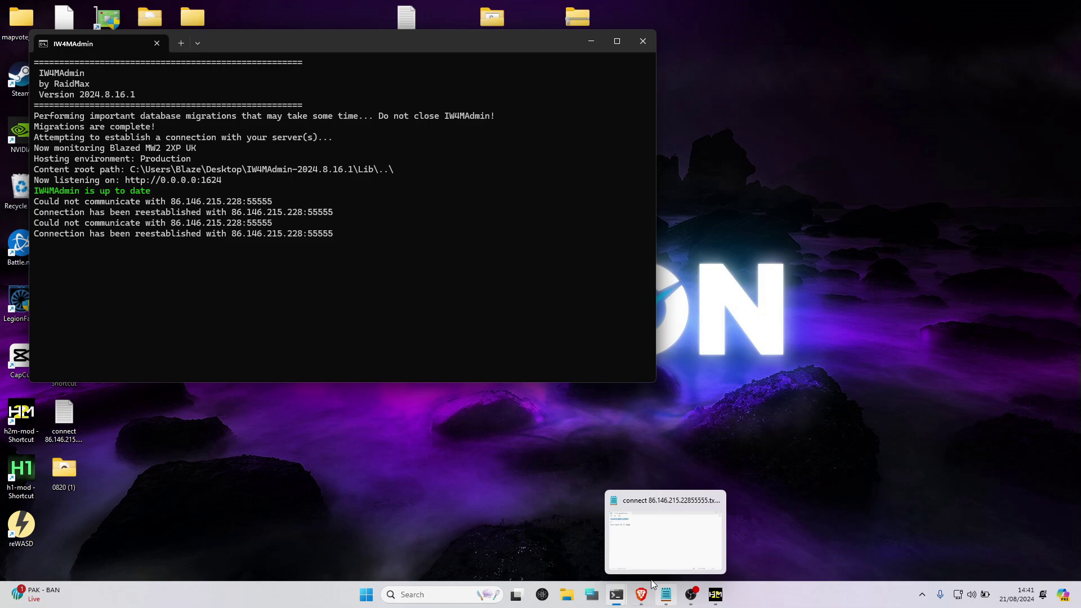
click(643, 594)
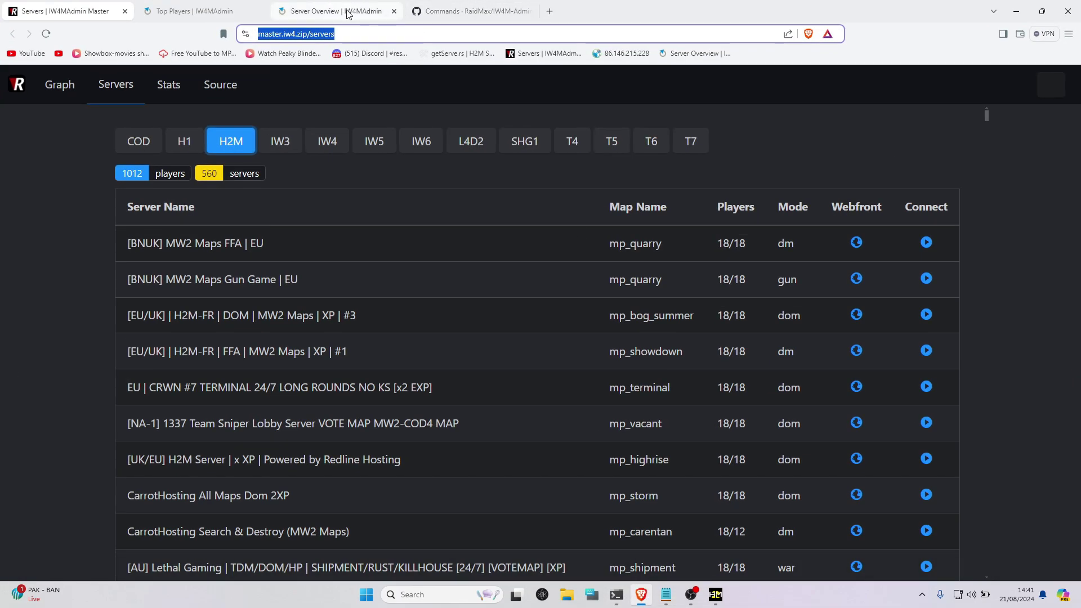
click(547, 13)
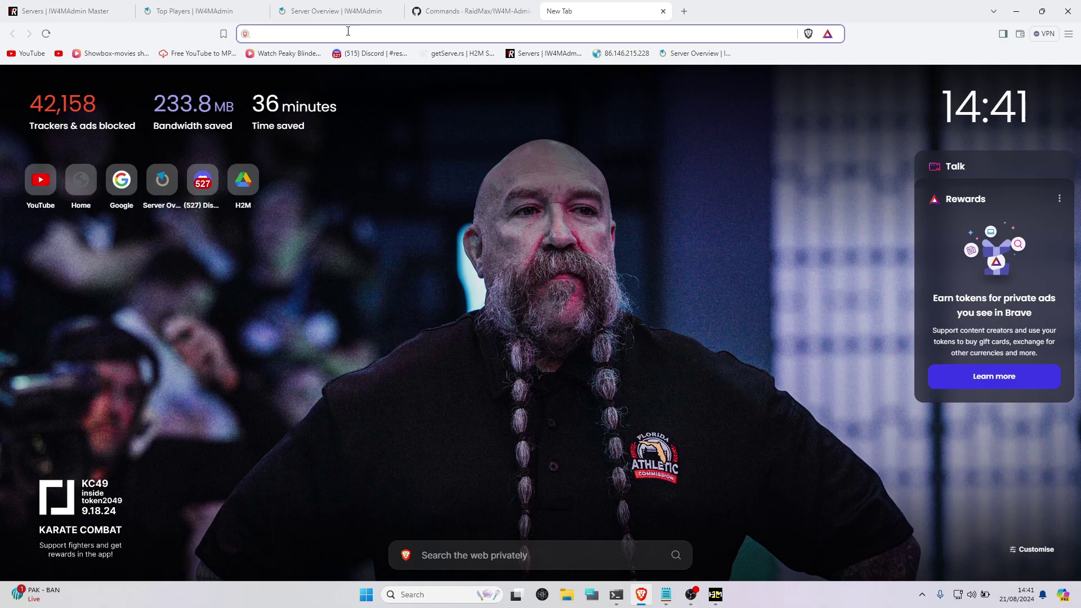
right_click(348, 31)
click(425, 121)
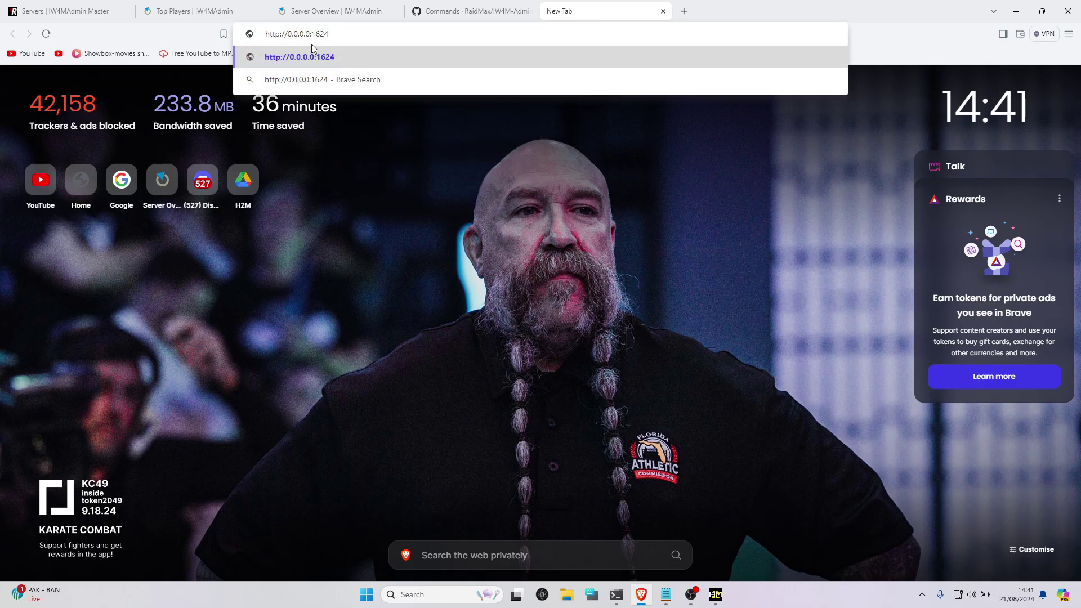
drag(287, 35, 309, 40)
click(665, 12)
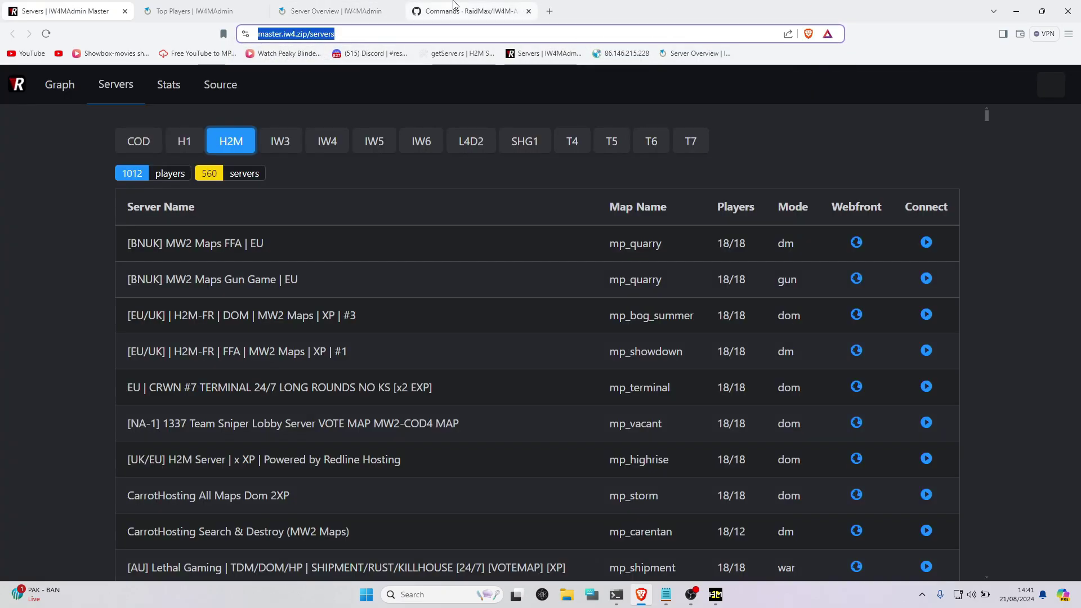
click(359, 13)
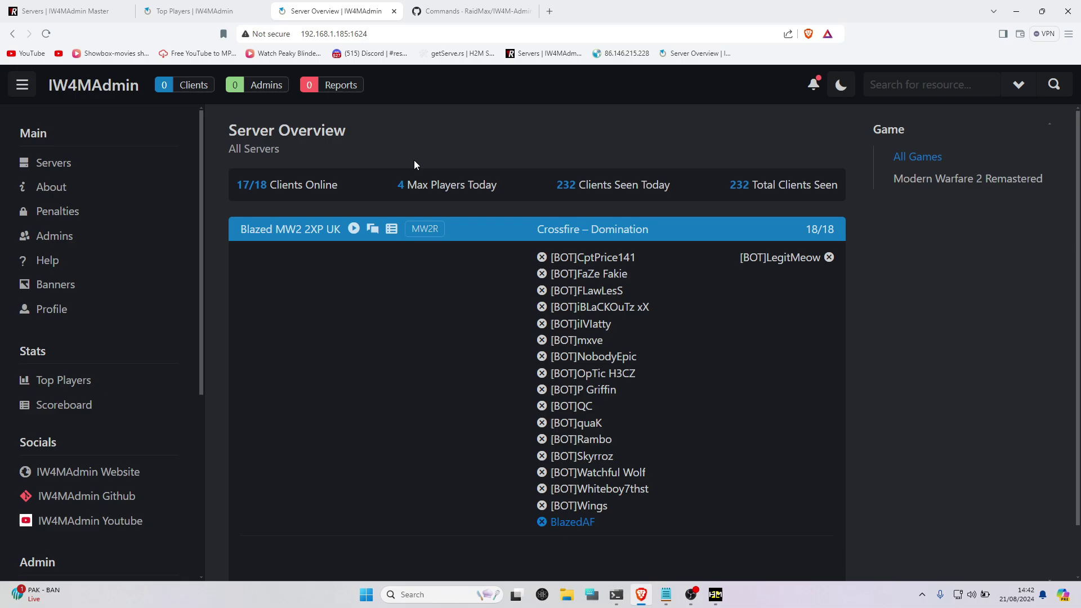
Reload Servers to show Blazed MW2 2XP UK on Terminal – Domination with 18/18 clients
click(70, 167)
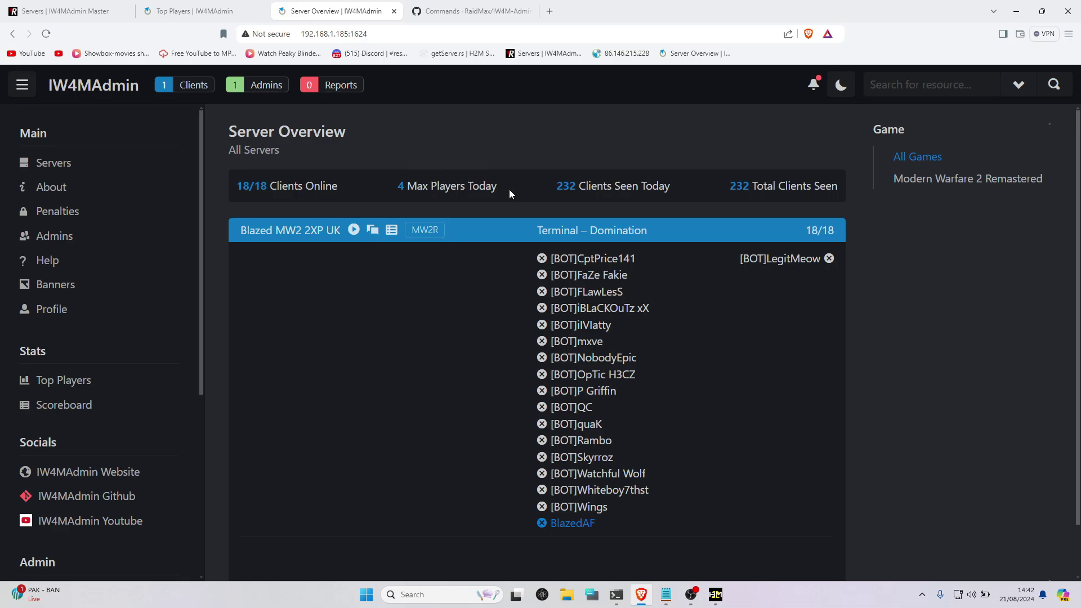
mouse_move(443, 194)
Open Top Players, then scroll through the BobNetworkUK tab's 28 ranked players
click(54, 385)
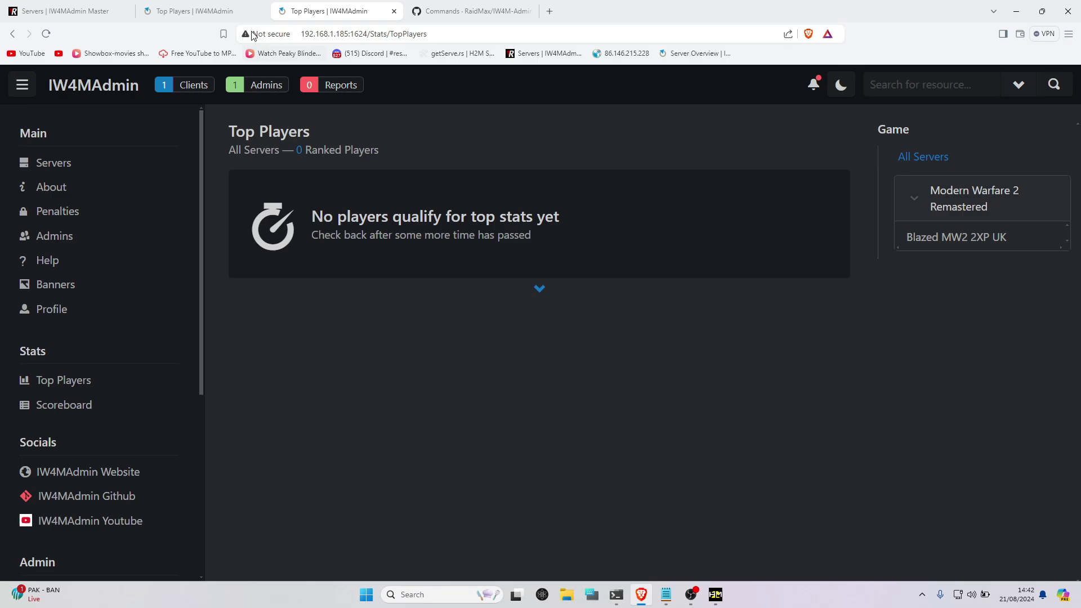
click(242, 12)
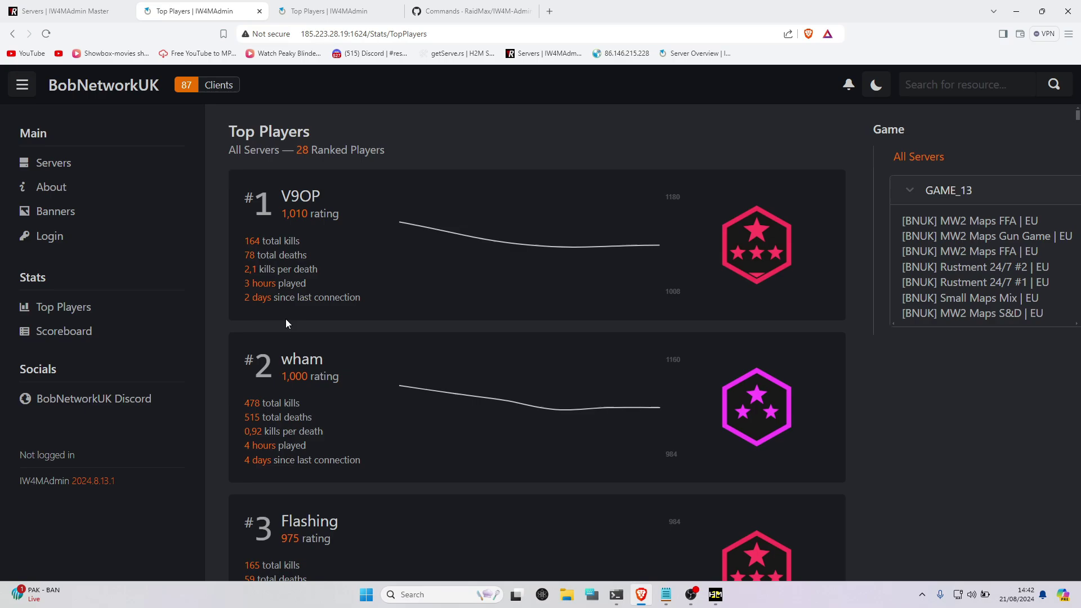
scroll(353, 293, down, 20)
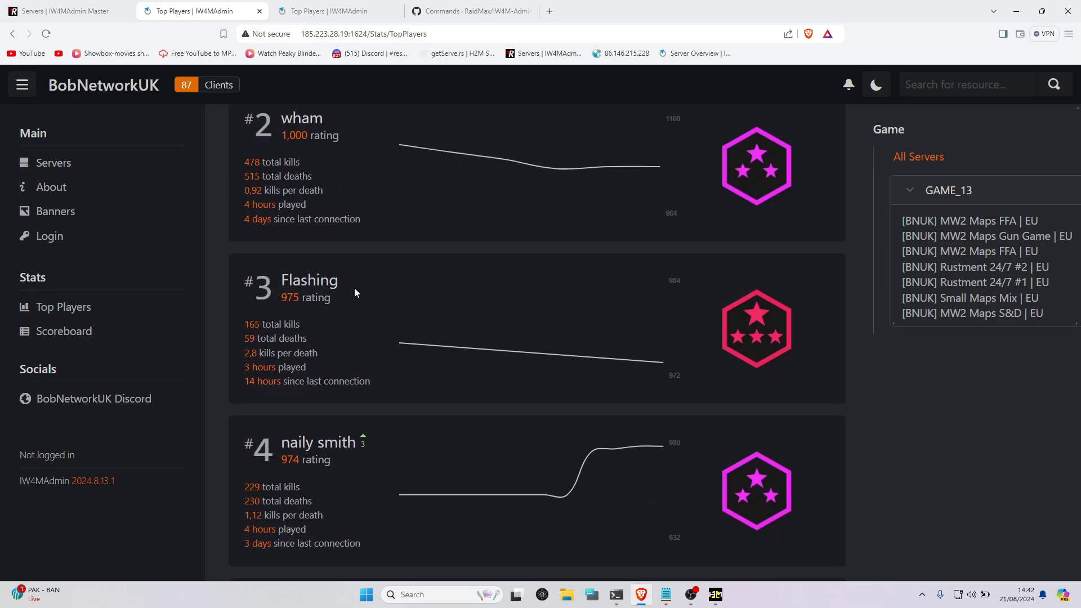
scroll(356, 315, down, 20)
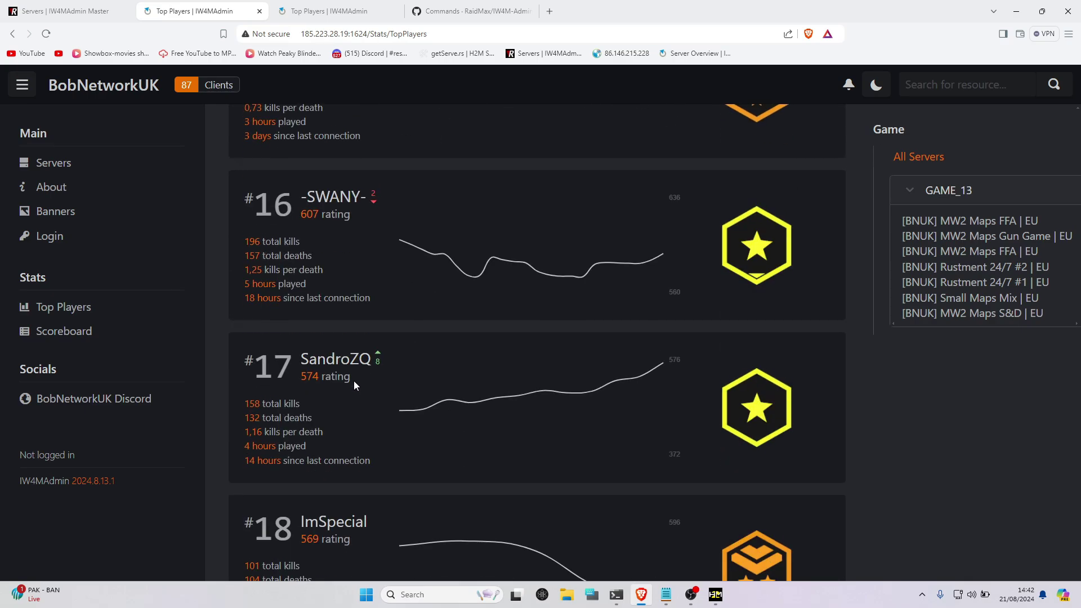
scroll(354, 377, up, 20)
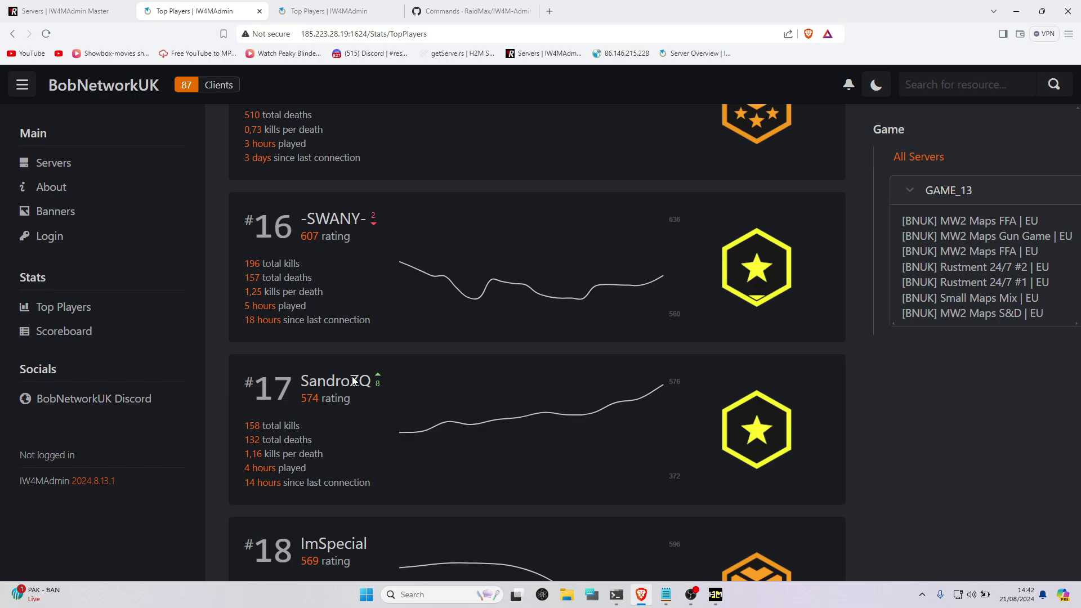
scroll(356, 355, up, 20)
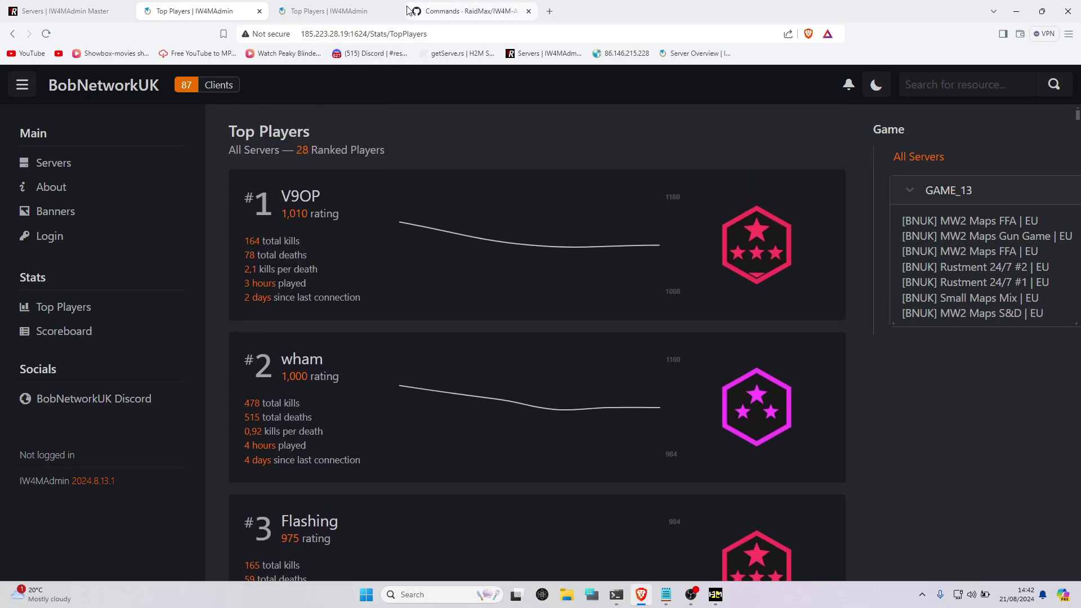
Close the BobNetworkUK tab, view Admins, Penalties and Scoreboard, then go back to Servers
click(258, 12)
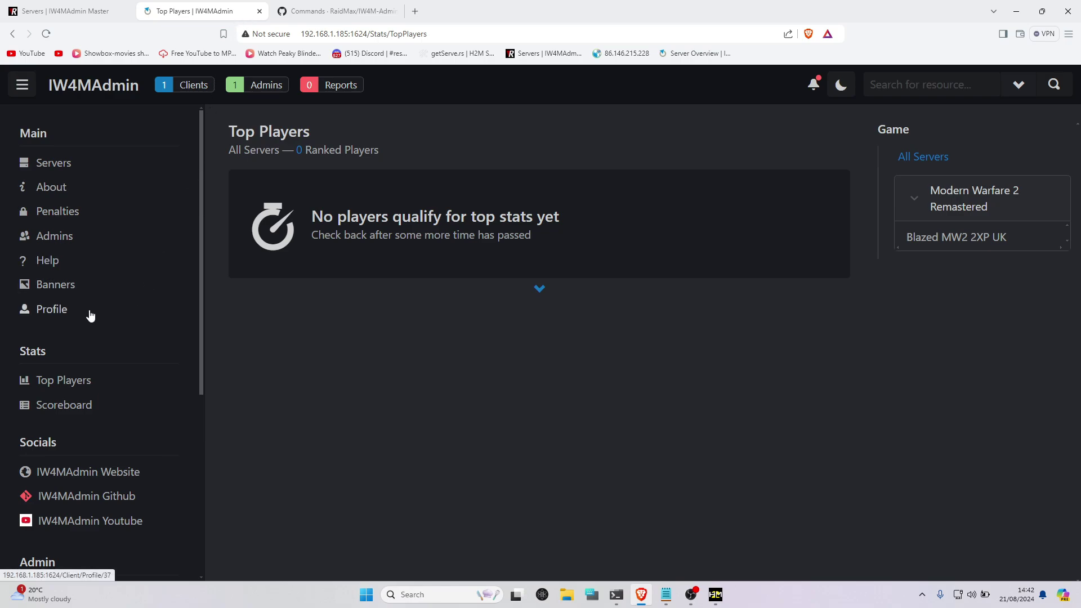
click(54, 237)
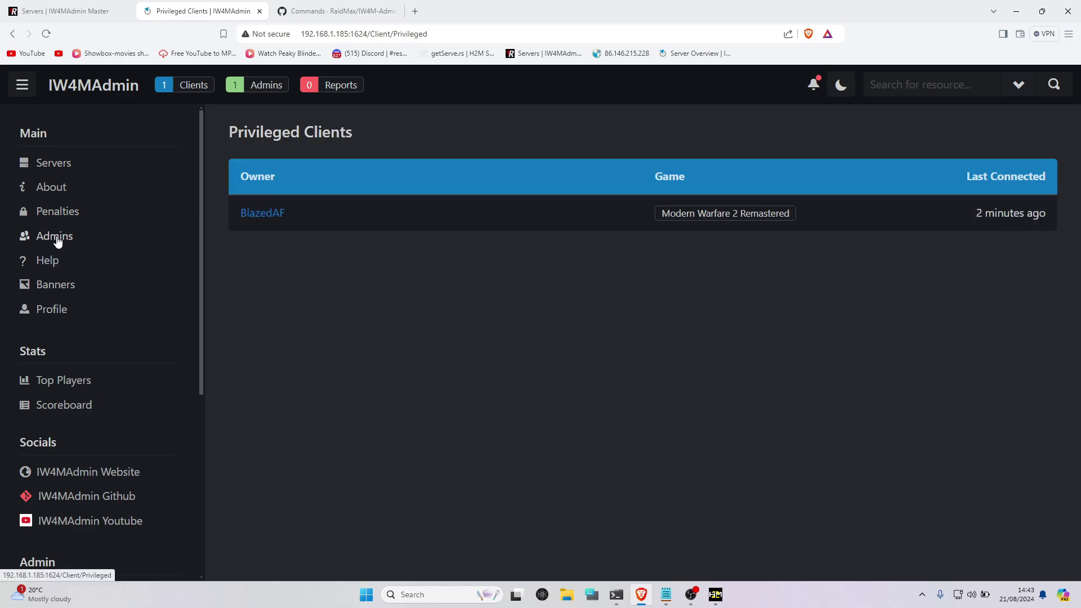
click(60, 216)
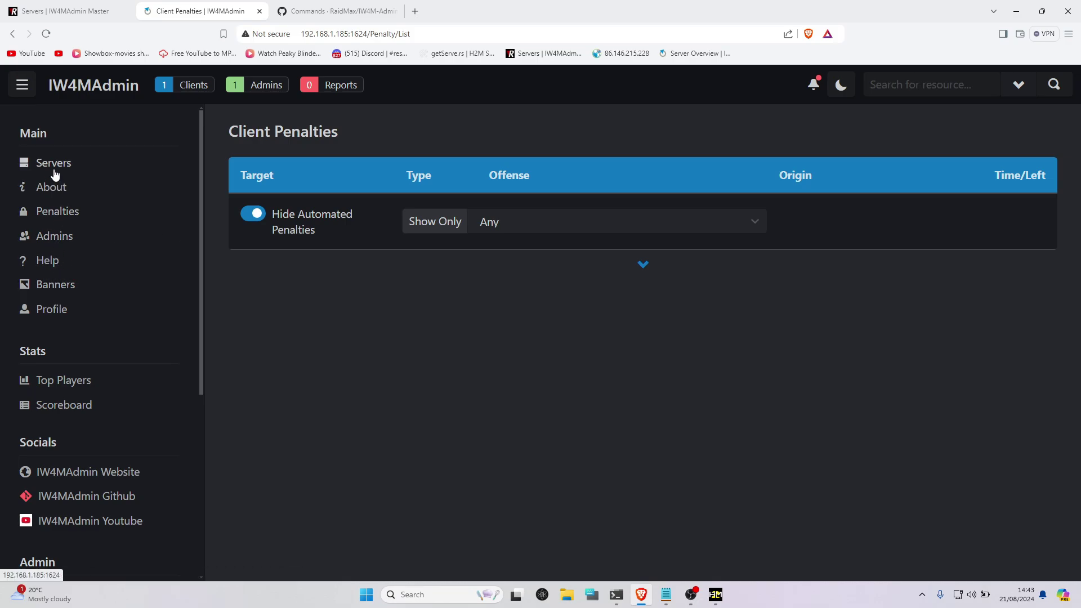
click(62, 405)
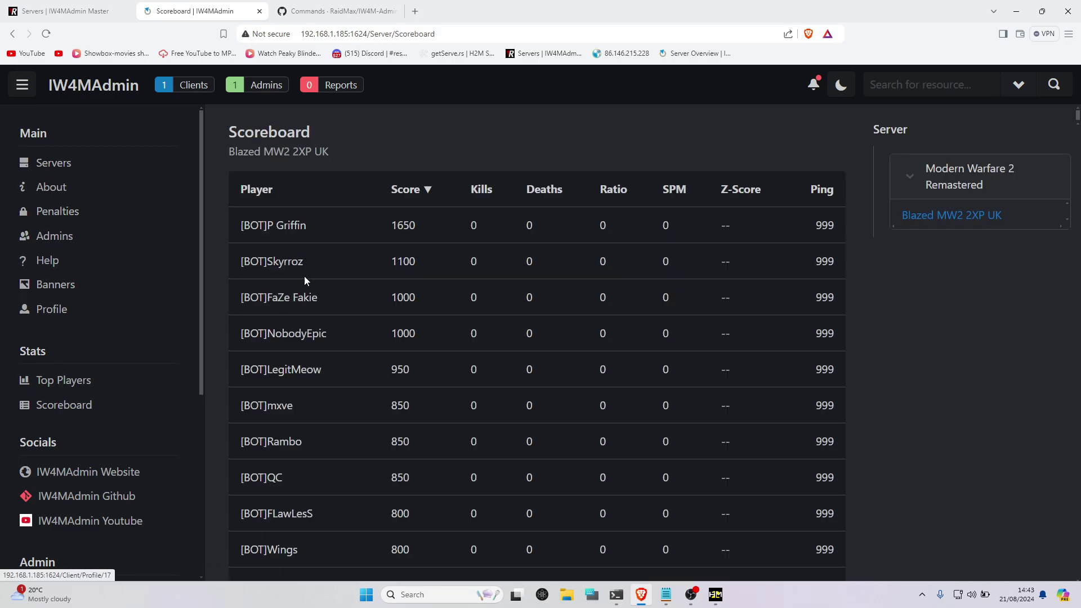
scroll(843, 258, down, 5)
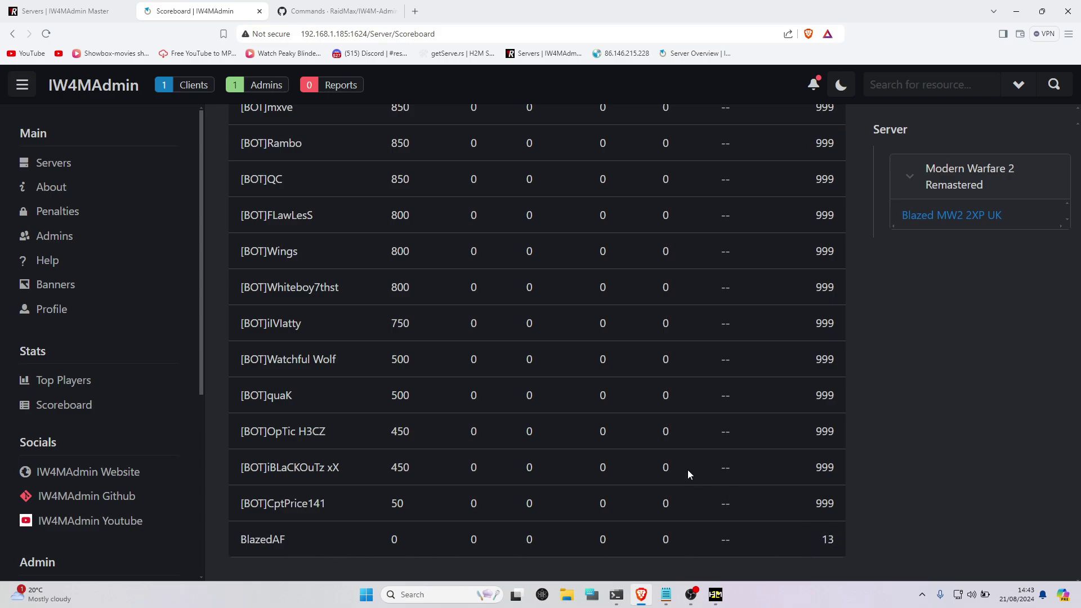
scroll(599, 391, up, 5)
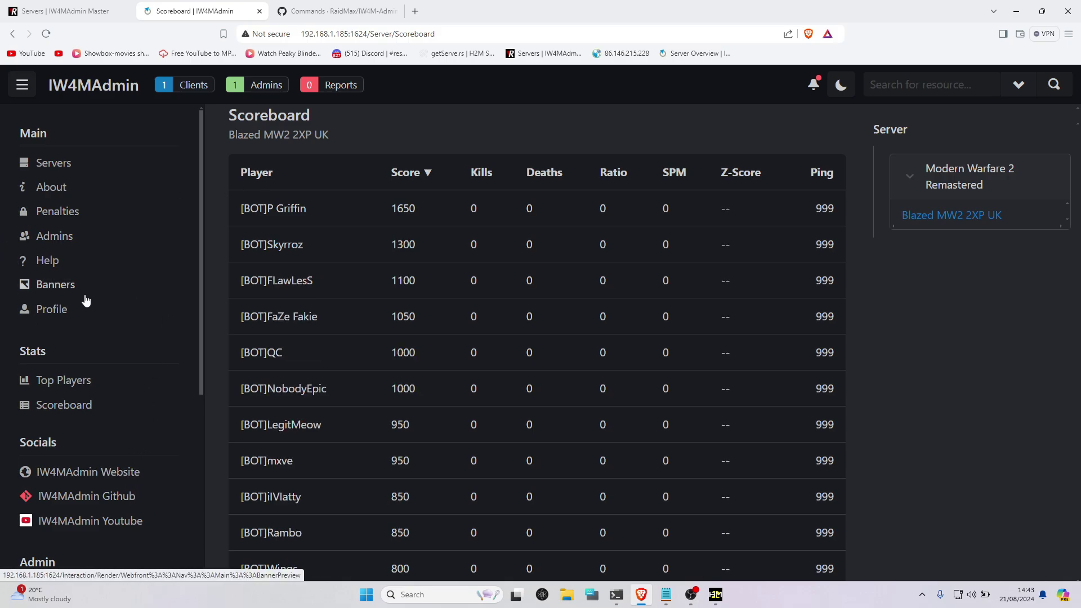
click(45, 163)
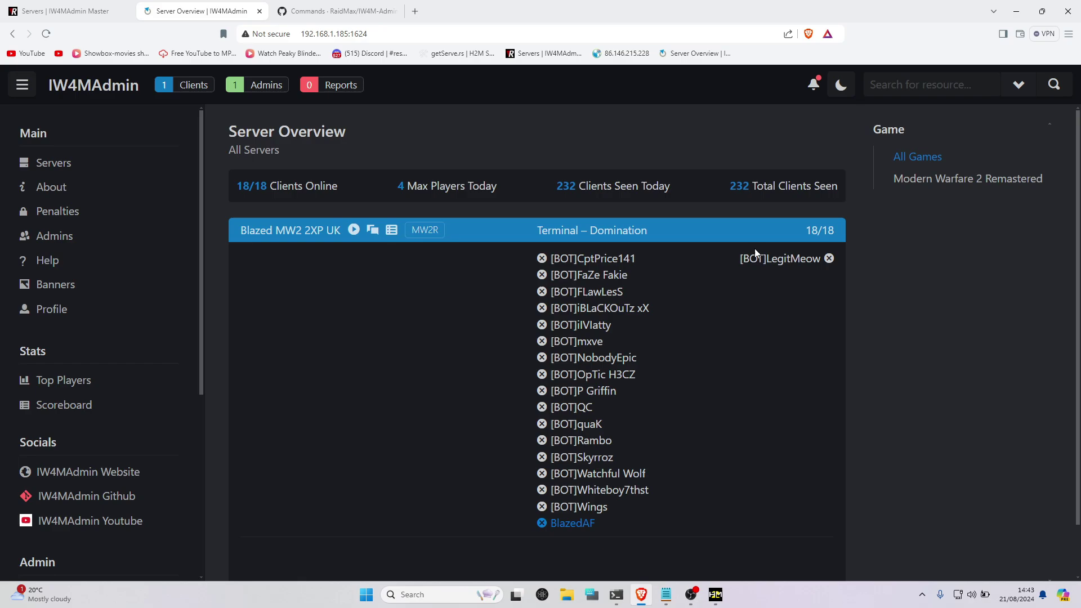
Open the [BOT]Wings player profile and start a ban with reason 'cheating'
click(588, 507)
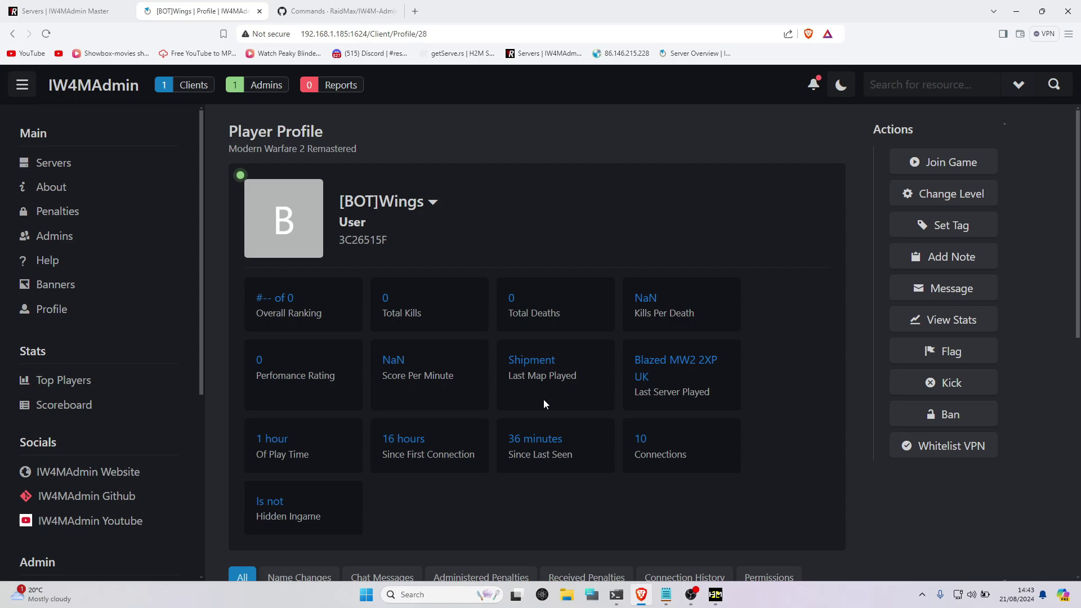
click(966, 414)
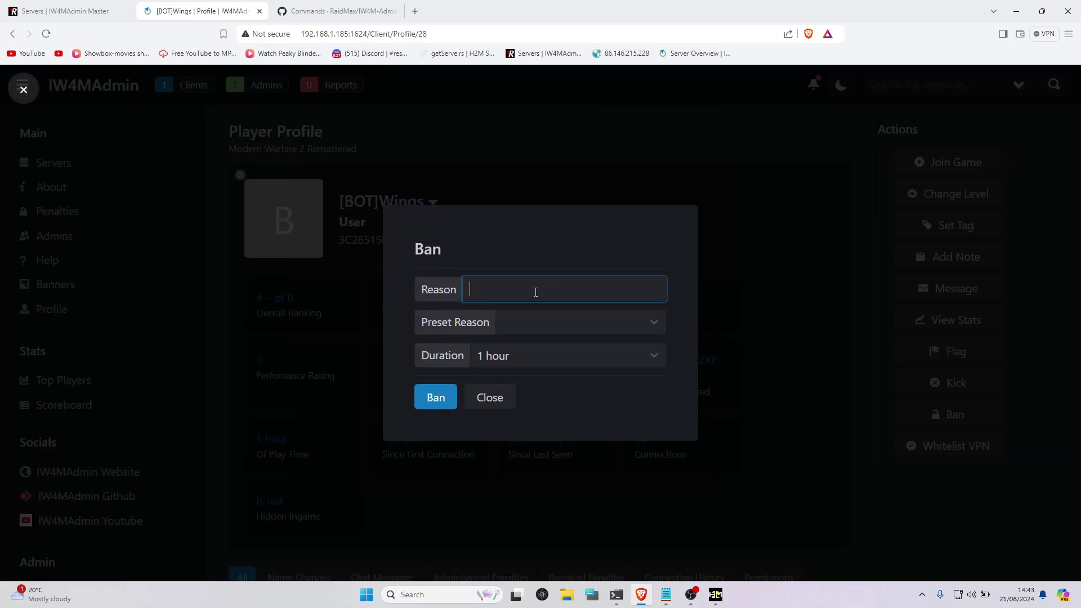
text(cheating)
Pick the 'Cheating/Exploiting is not allowed' preset, keep the 1-hour duration, then dismiss the ban form
click(645, 327)
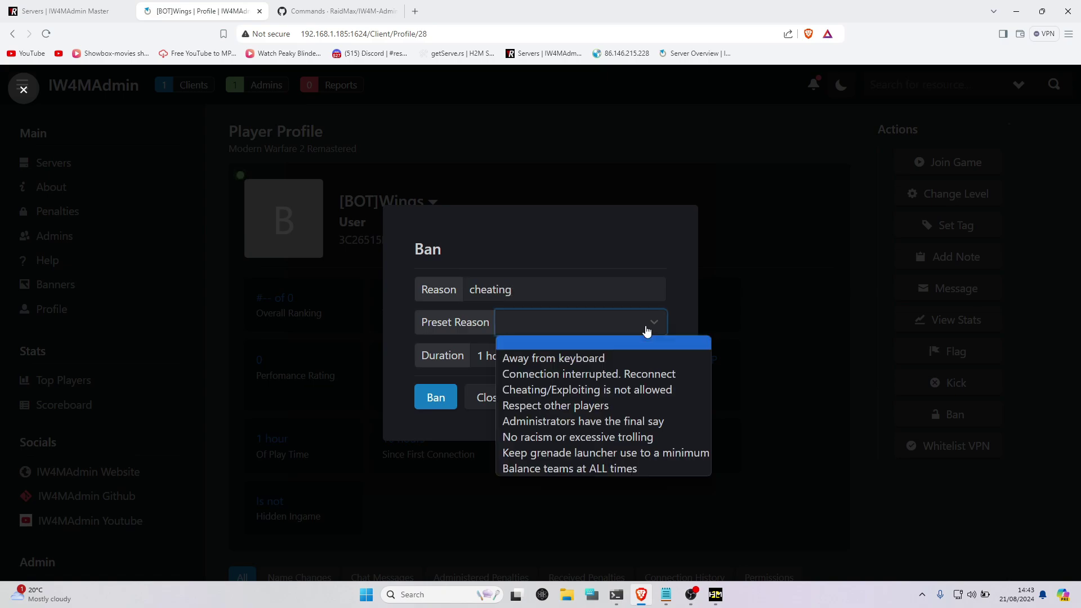
click(615, 390)
click(553, 360)
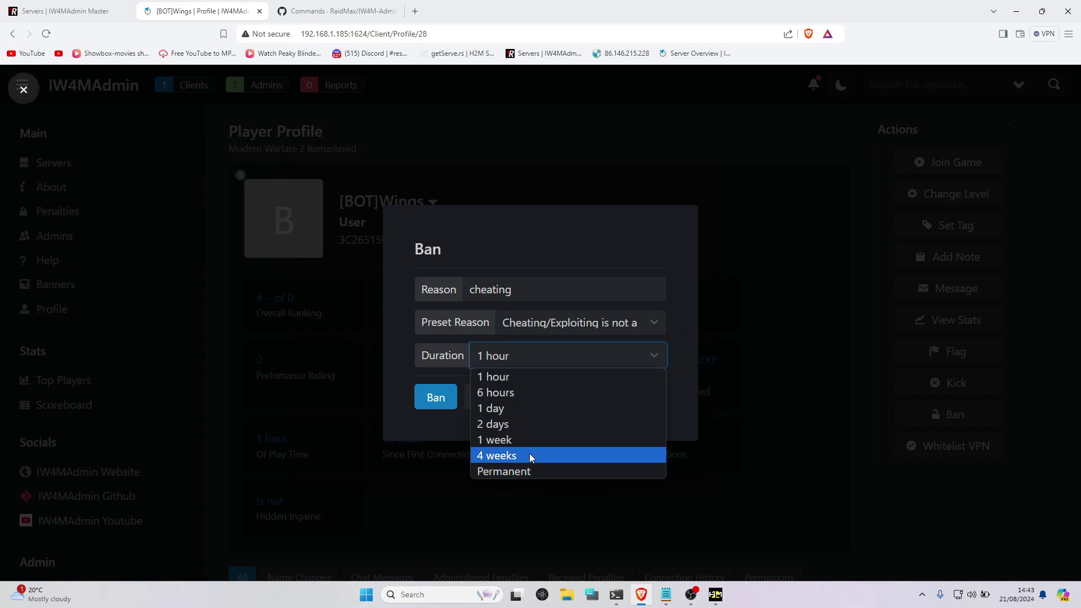
click(657, 350)
click(529, 332)
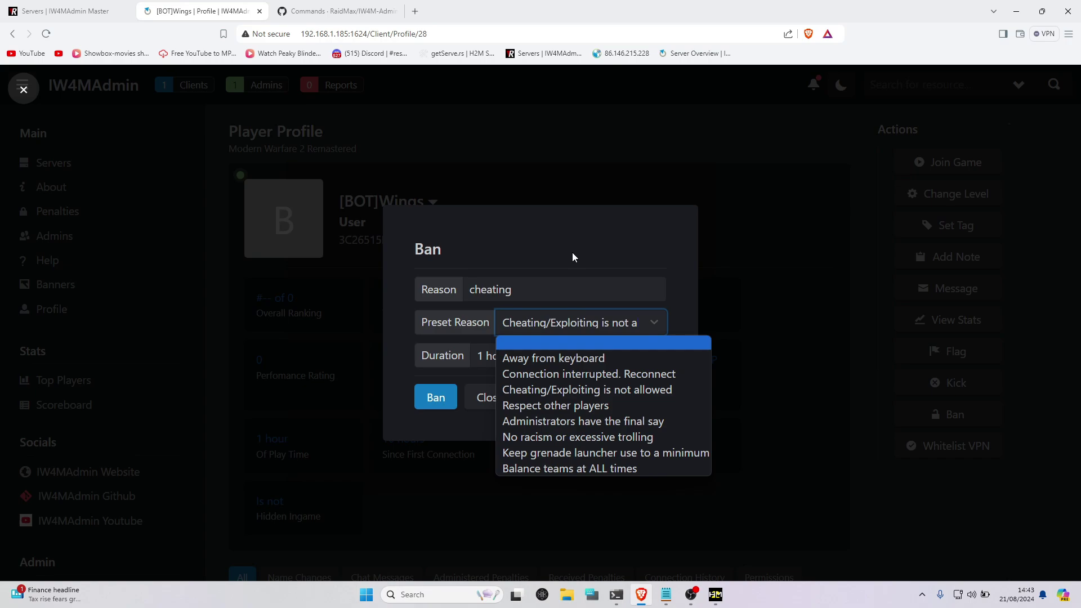
click(558, 281)
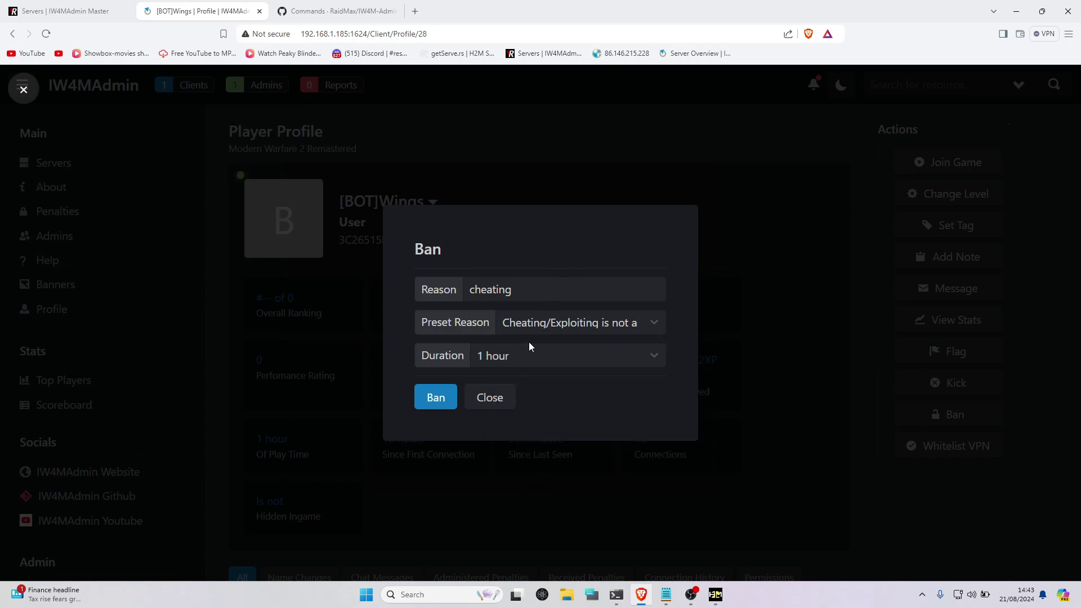
click(447, 401)
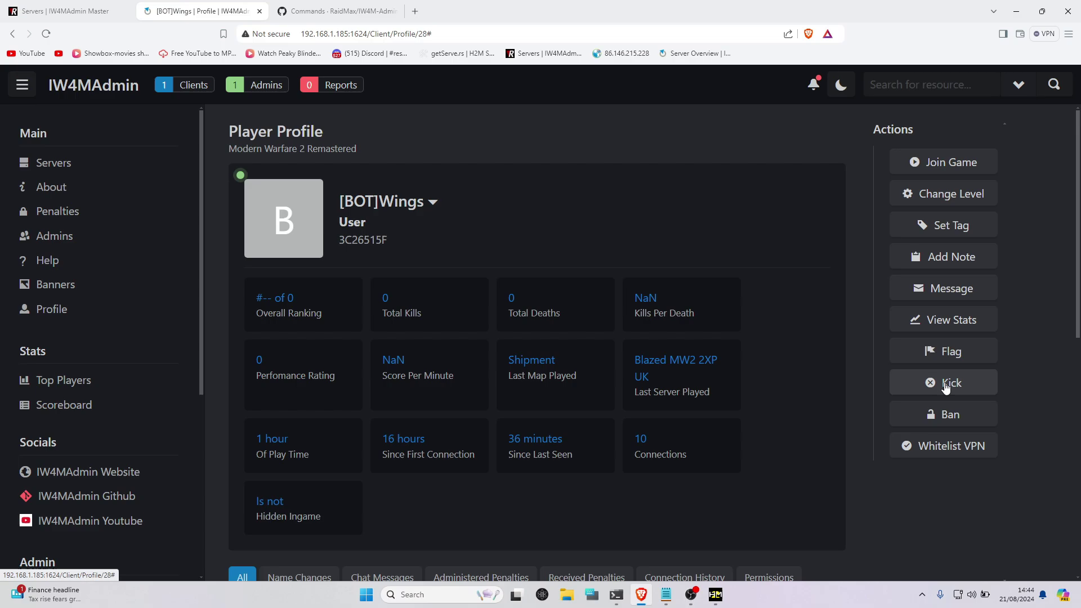
Open and dismiss the kick form, then view the player's stats and return to the profile
click(946, 385)
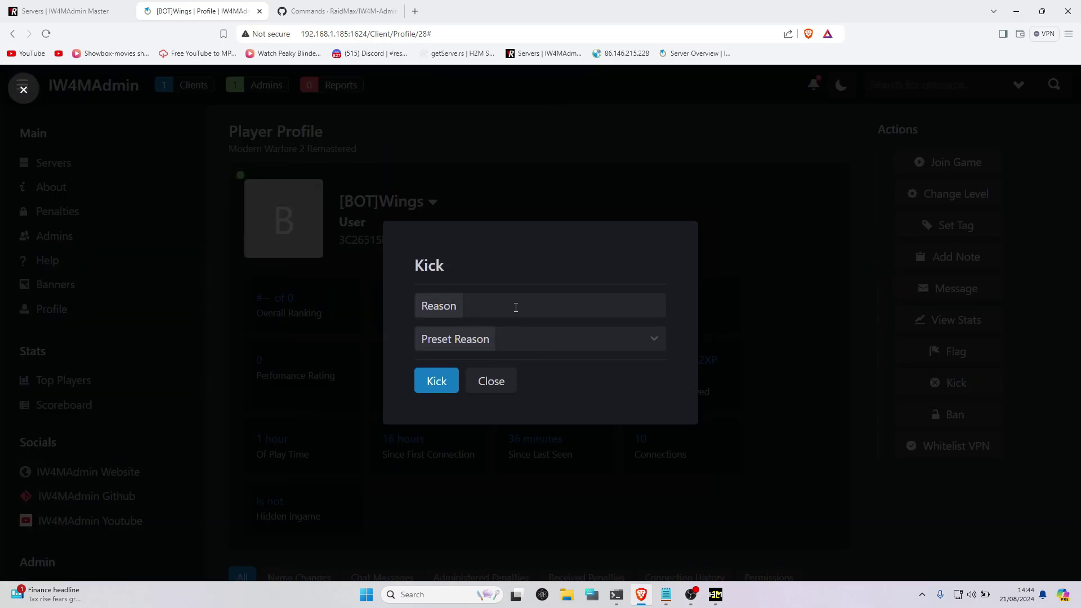
click(514, 306)
click(493, 381)
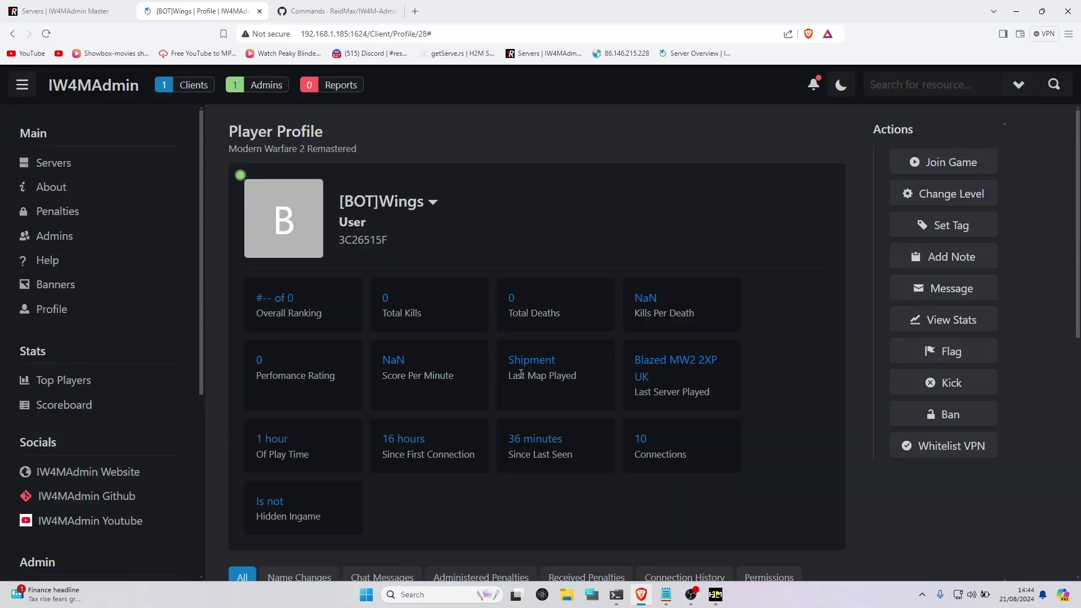
click(937, 325)
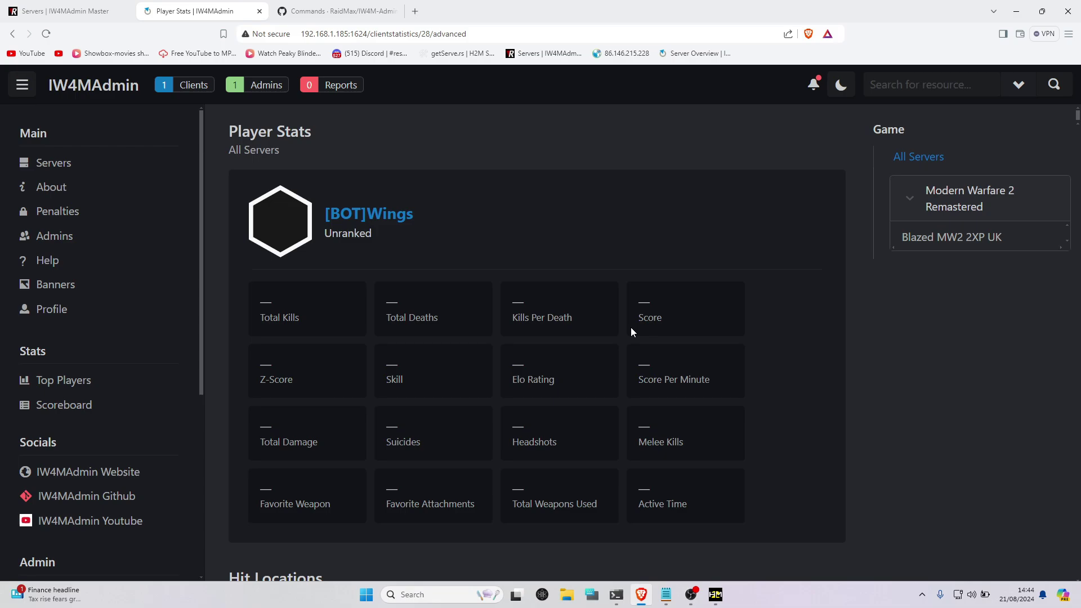
click(11, 35)
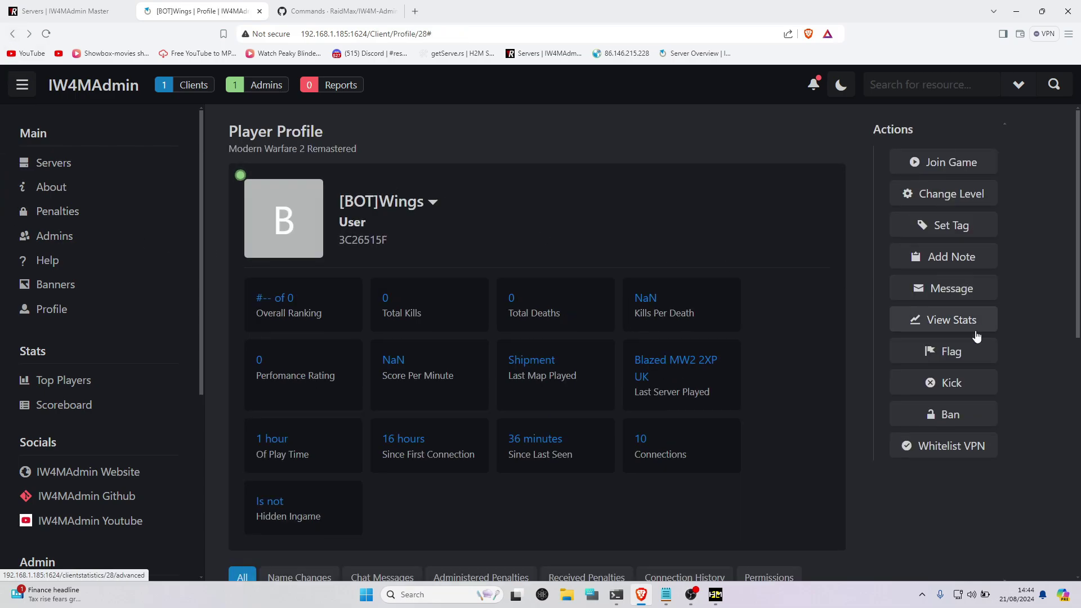
Open and close the Message and Set Tag dialogs without changes, then bring up Change Level
click(945, 298)
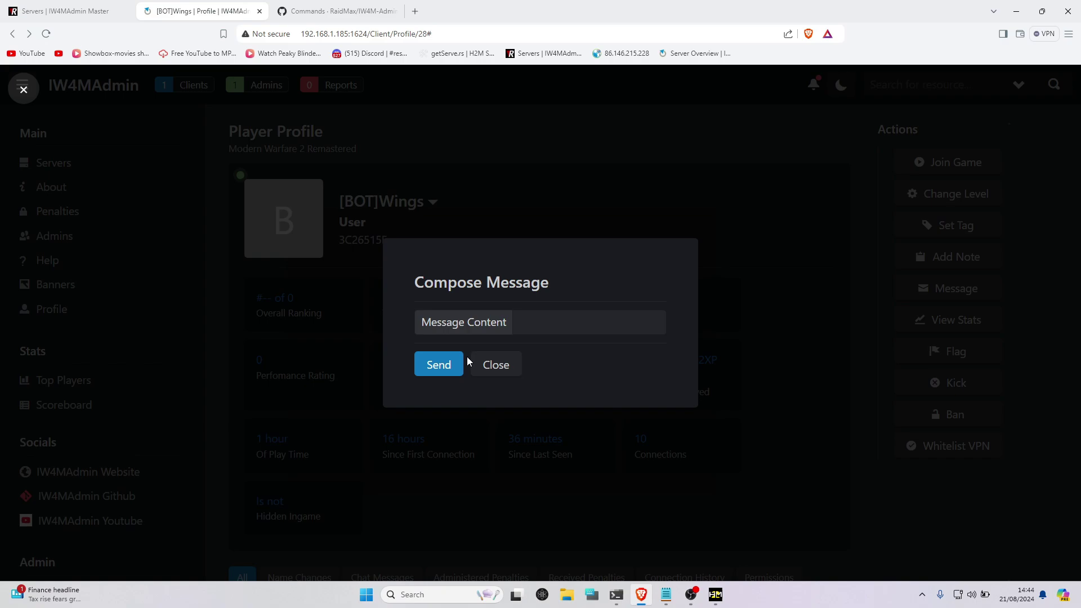
click(489, 367)
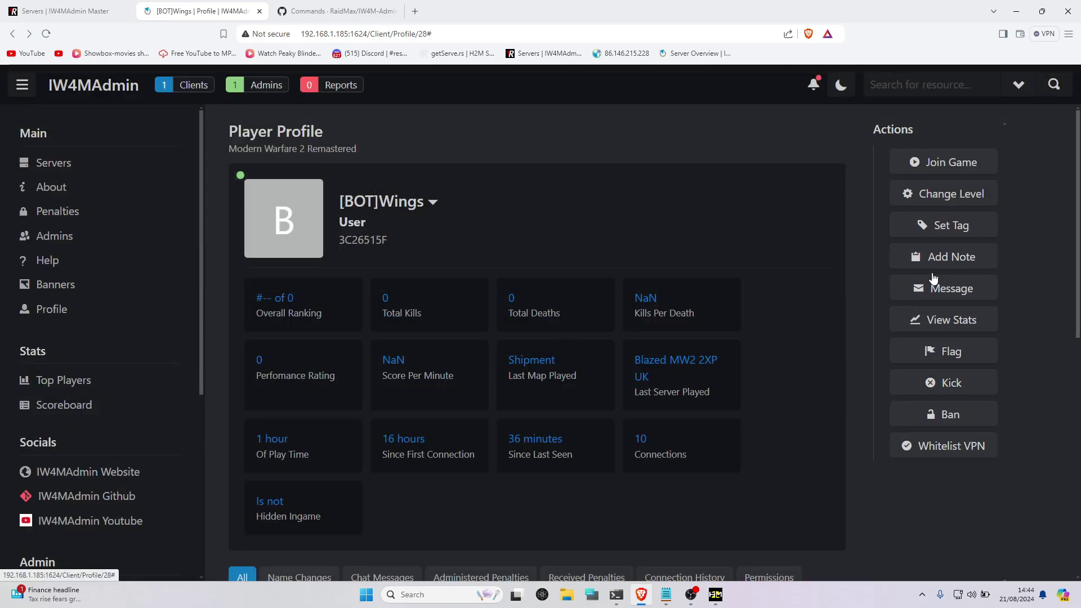
click(942, 226)
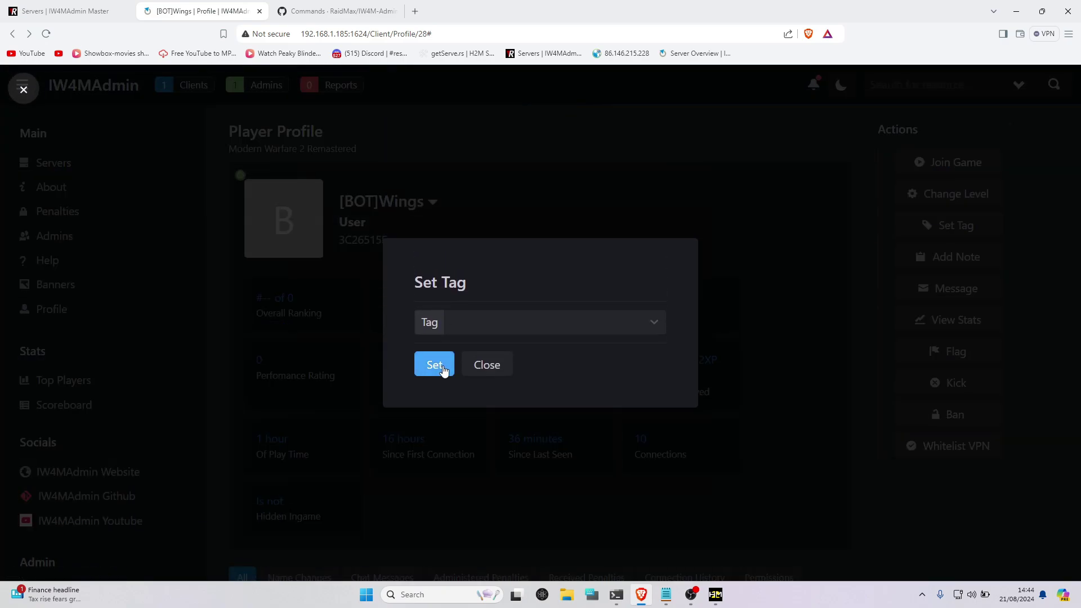
click(488, 365)
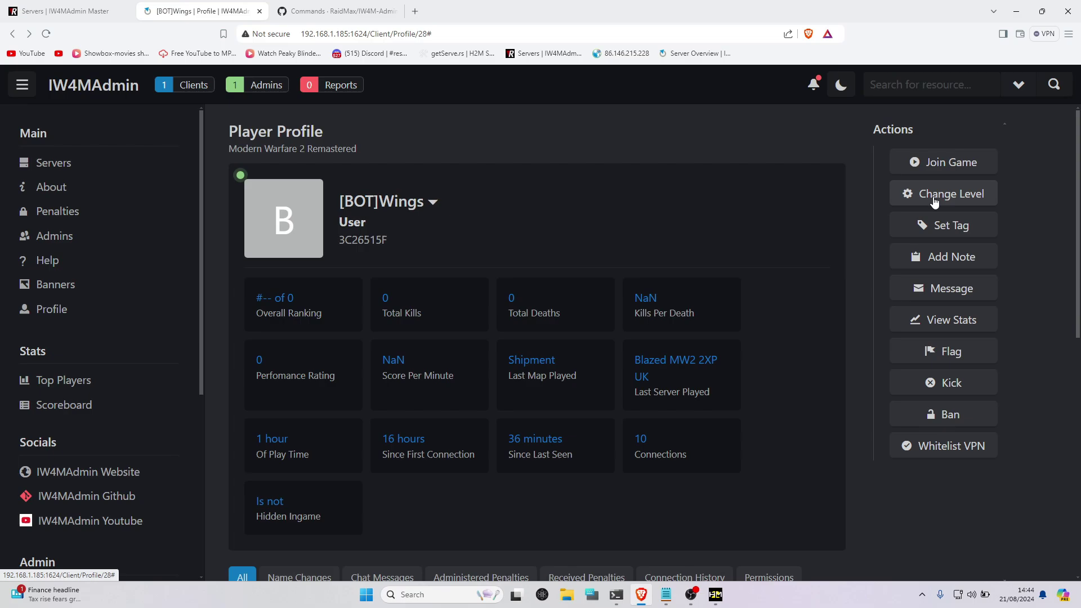
click(934, 197)
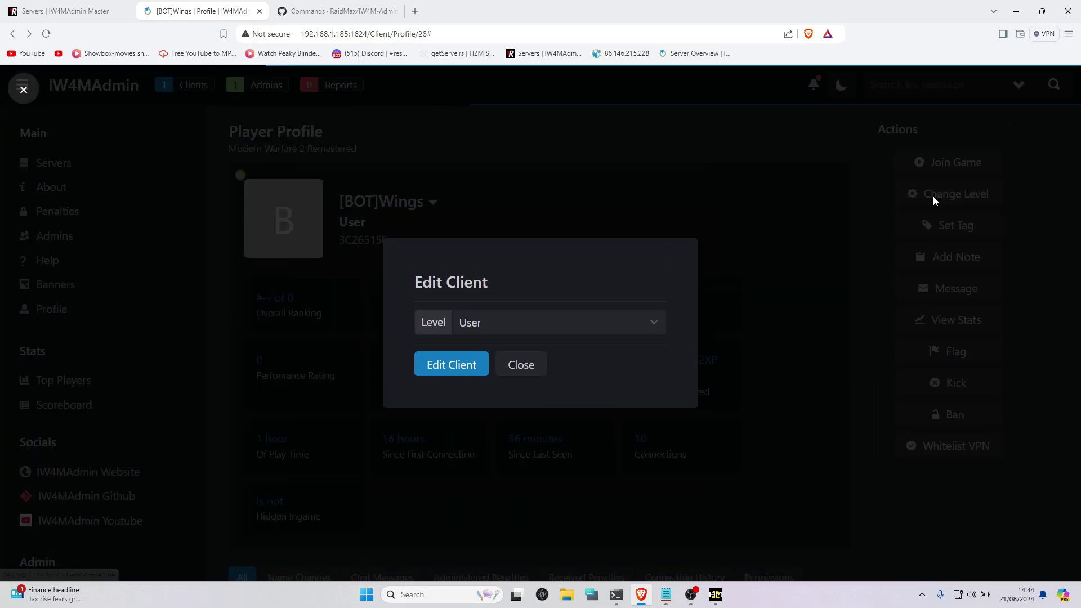
Browse the privilege levels, leave [BOT]Wings at User, and close Edit Client without saving
click(632, 335)
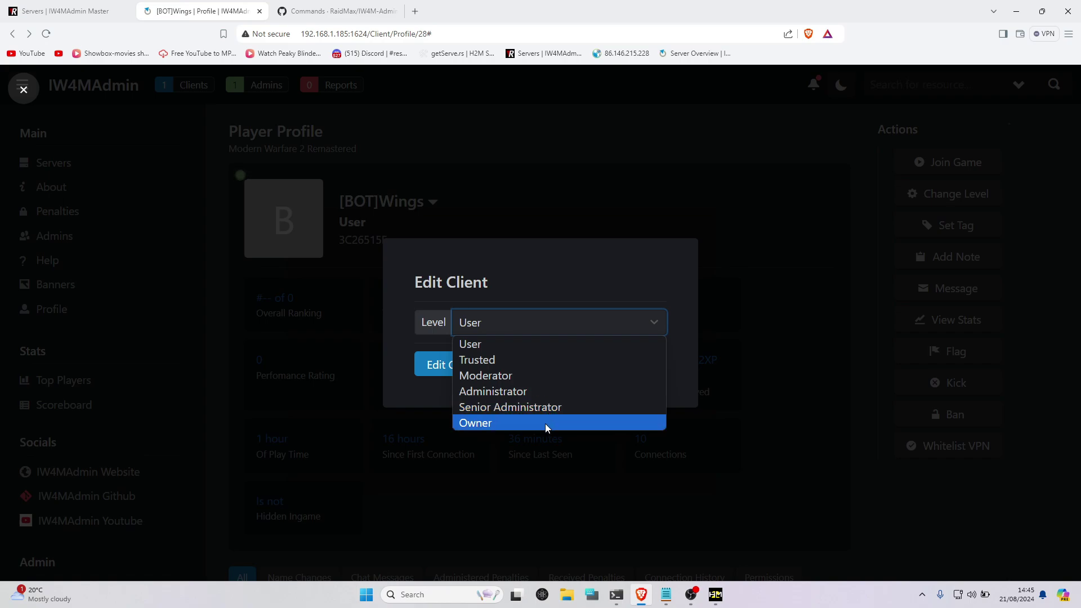
click(535, 271)
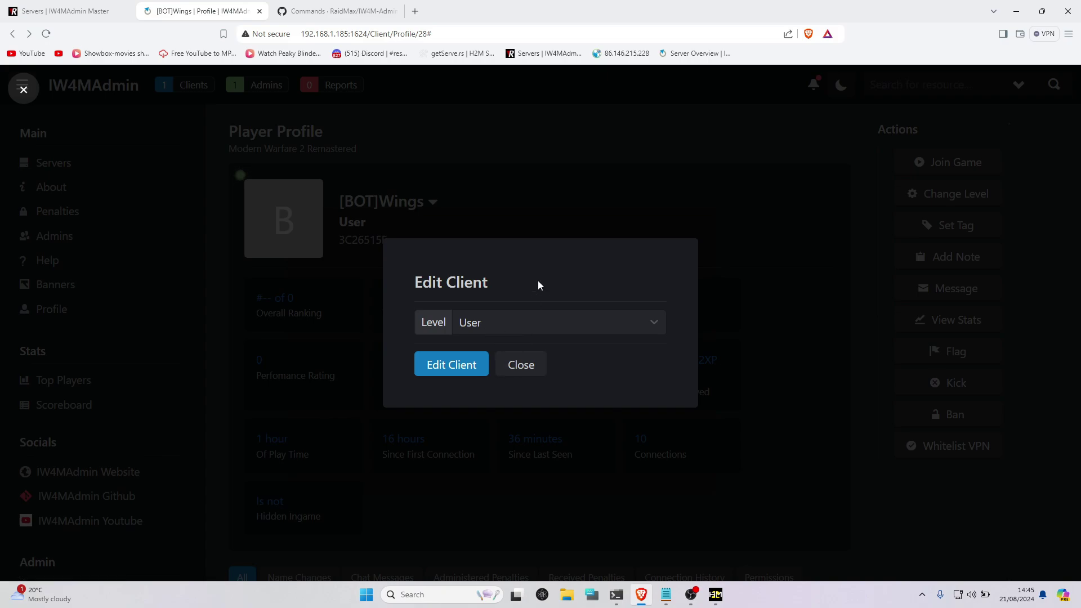
click(529, 370)
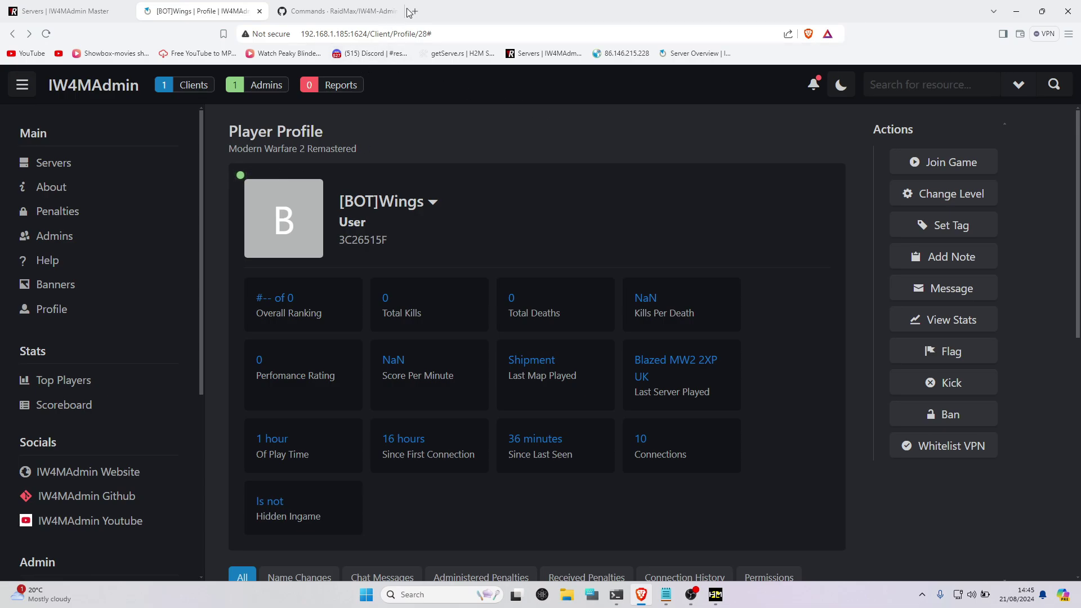
Go to the GitHub Commands wiki and scroll up to the table's start, quit through uptime
click(347, 6)
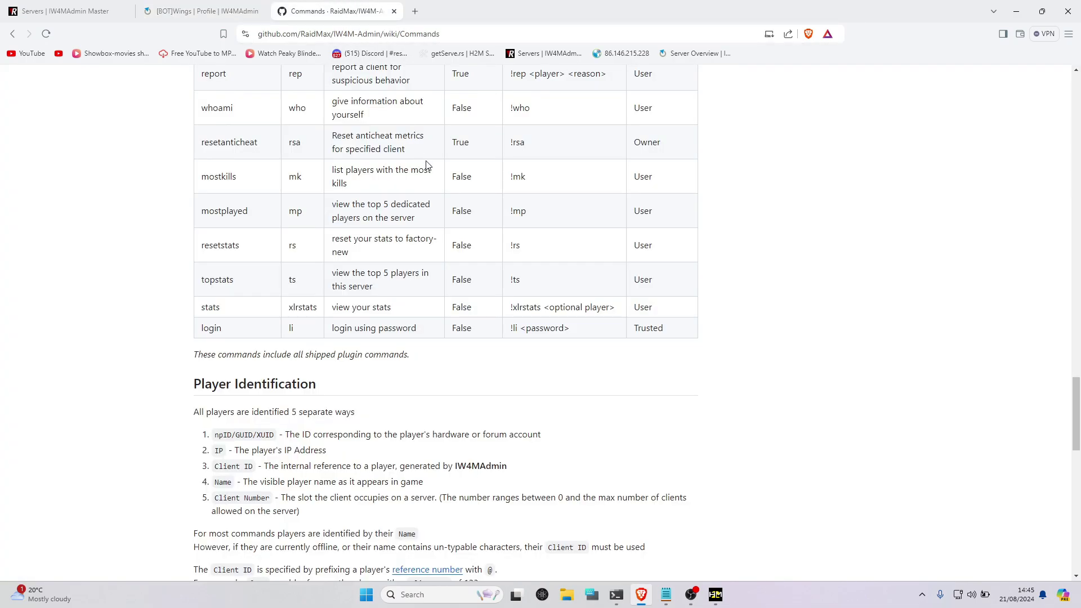
scroll(432, 175, up, 10)
scroll(432, 179, up, 9)
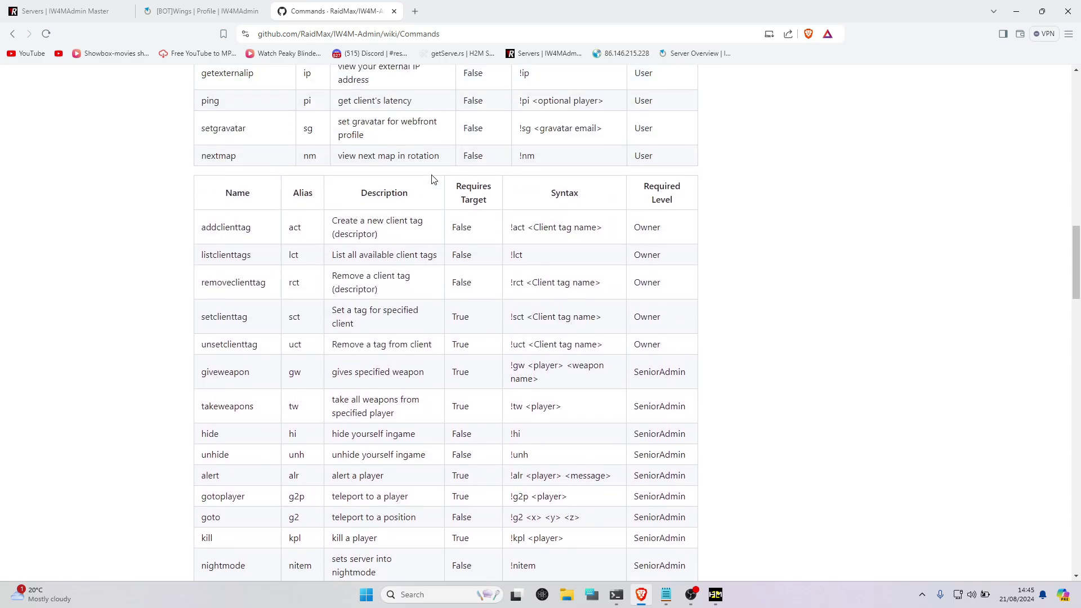
scroll(432, 179, up, 3)
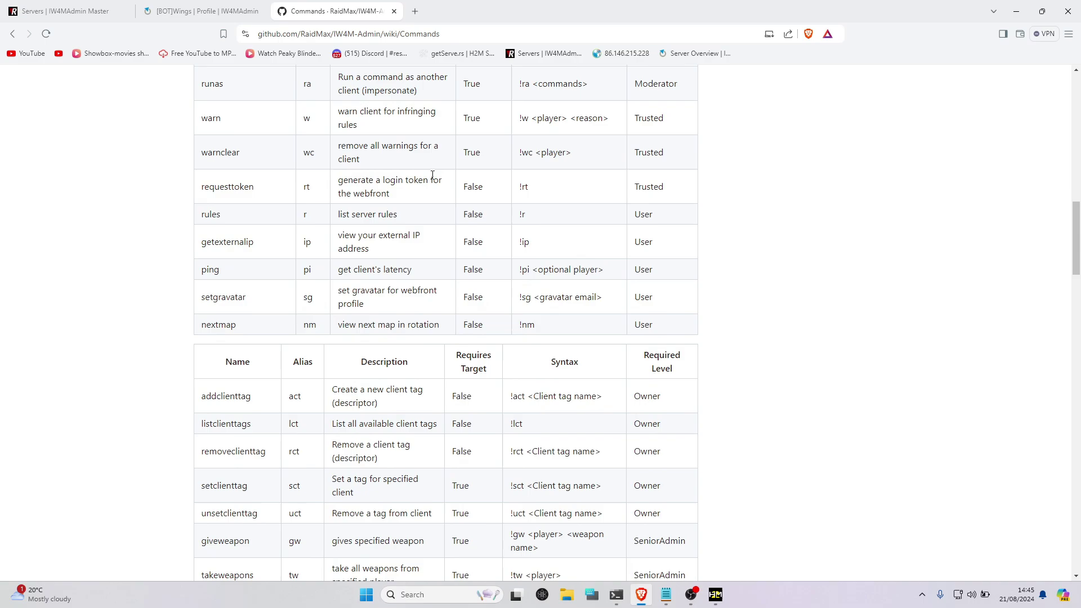
scroll(433, 176, up, 1)
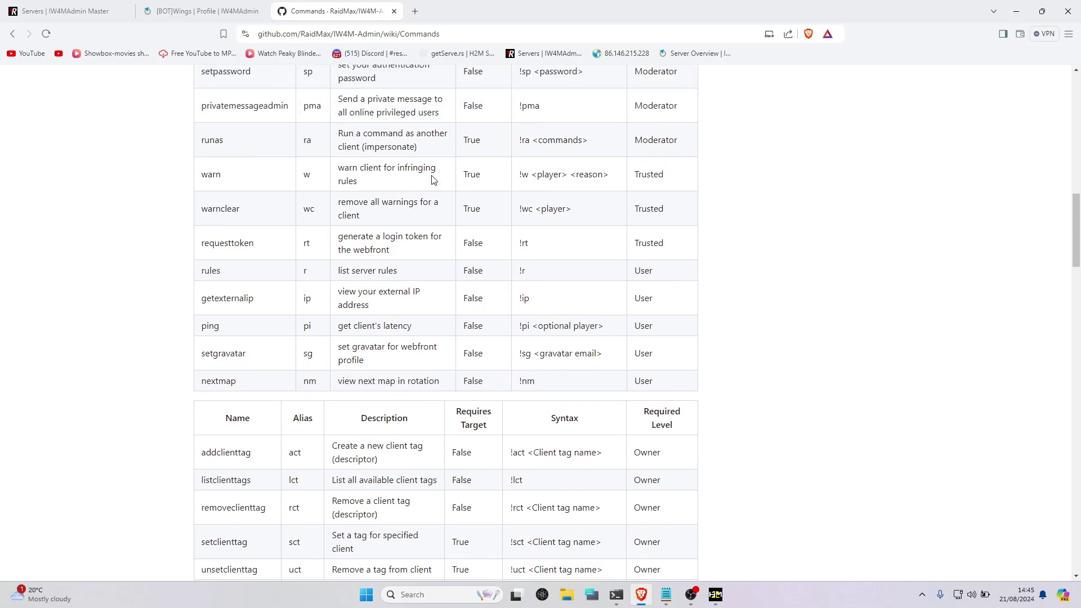
scroll(434, 180, up, 3)
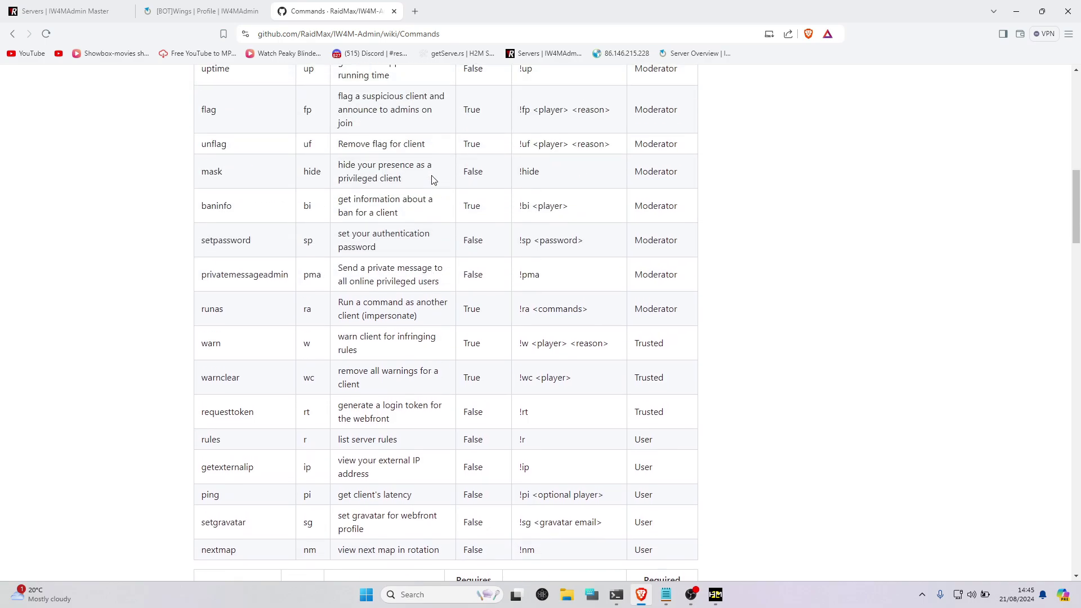
scroll(434, 179, up, 7)
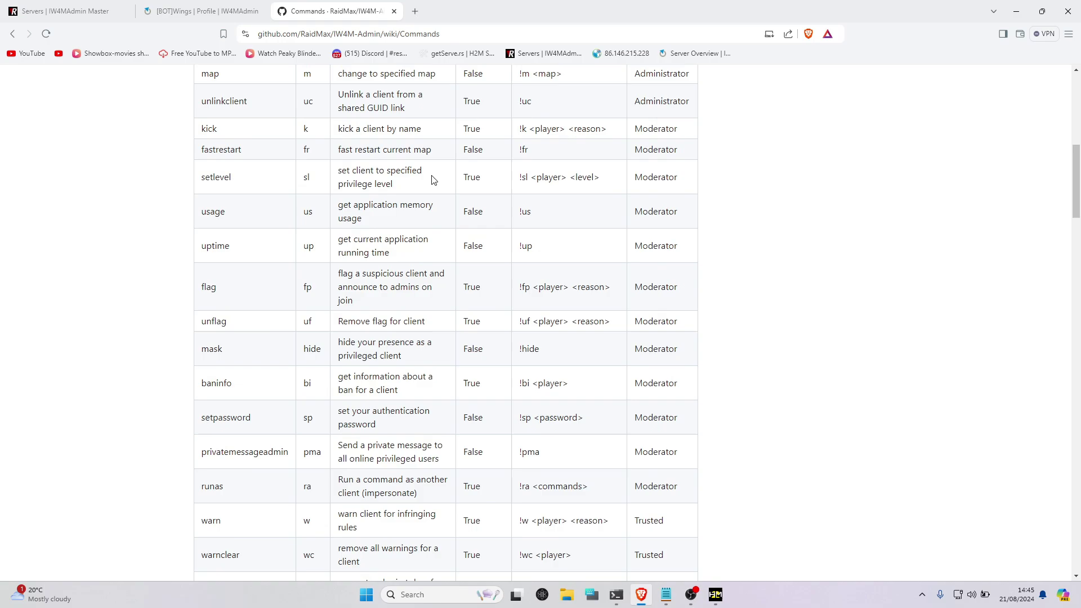
scroll(541, 205, up, 2)
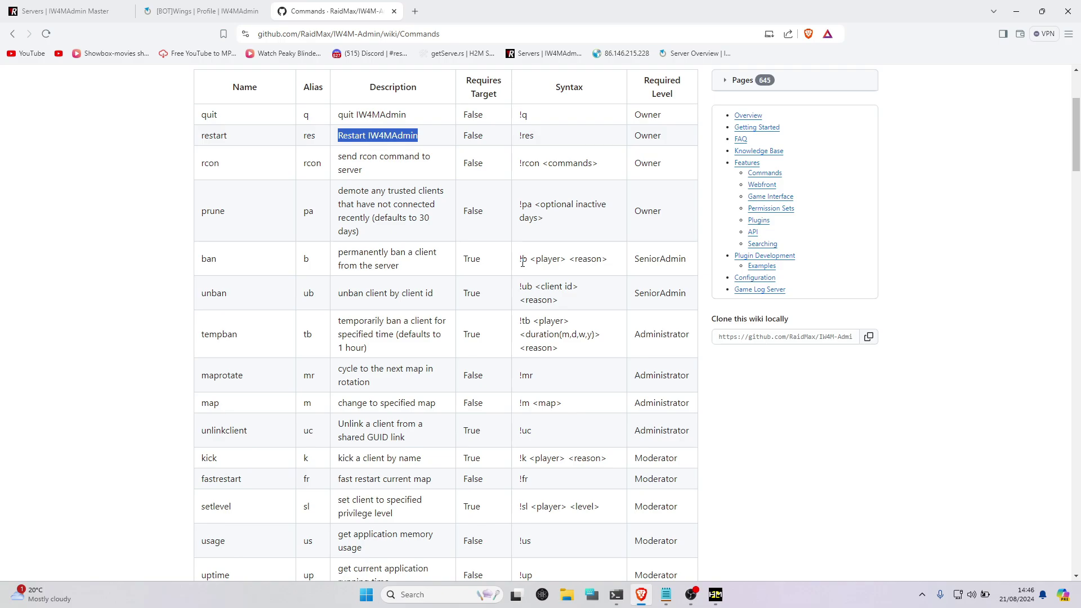
Highlight the ban syntax and the restart, fastrestart, maprotate and map descriptions
drag(536, 260, 611, 262)
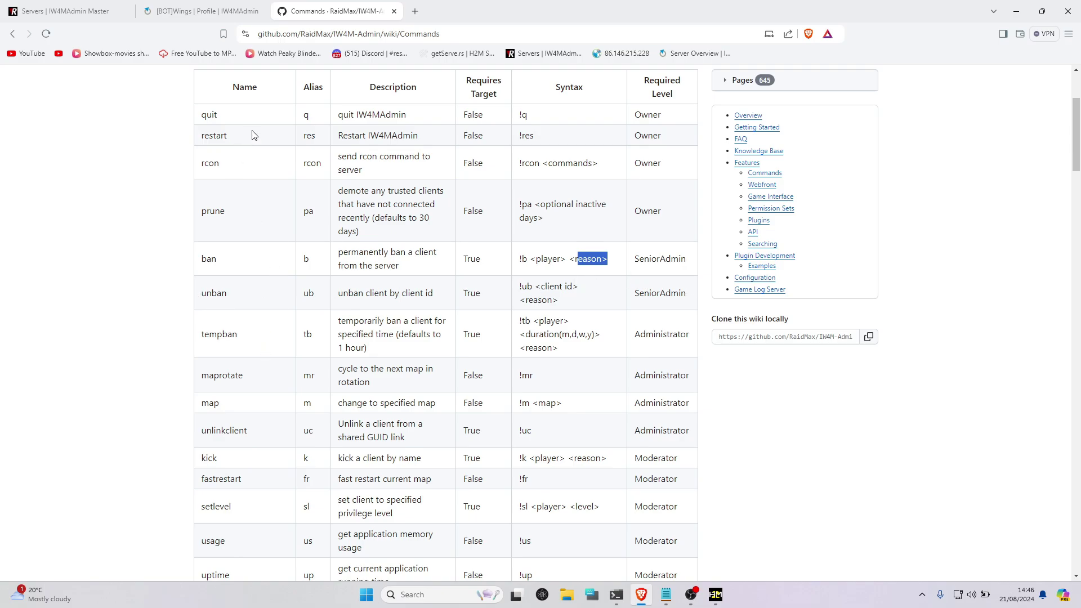
drag(344, 139, 432, 146)
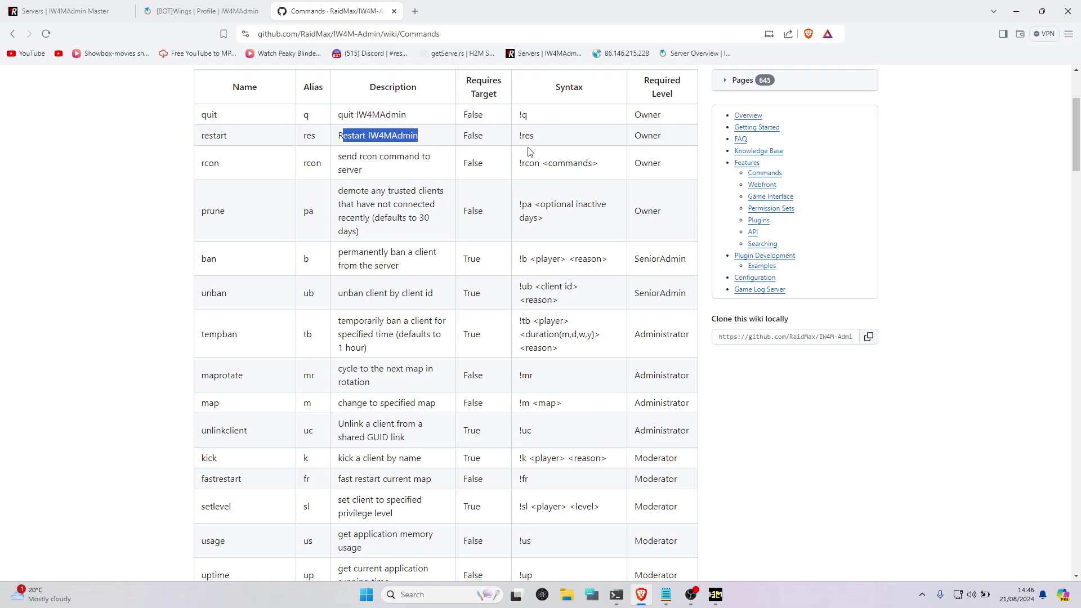
scroll(500, 314, down, 2)
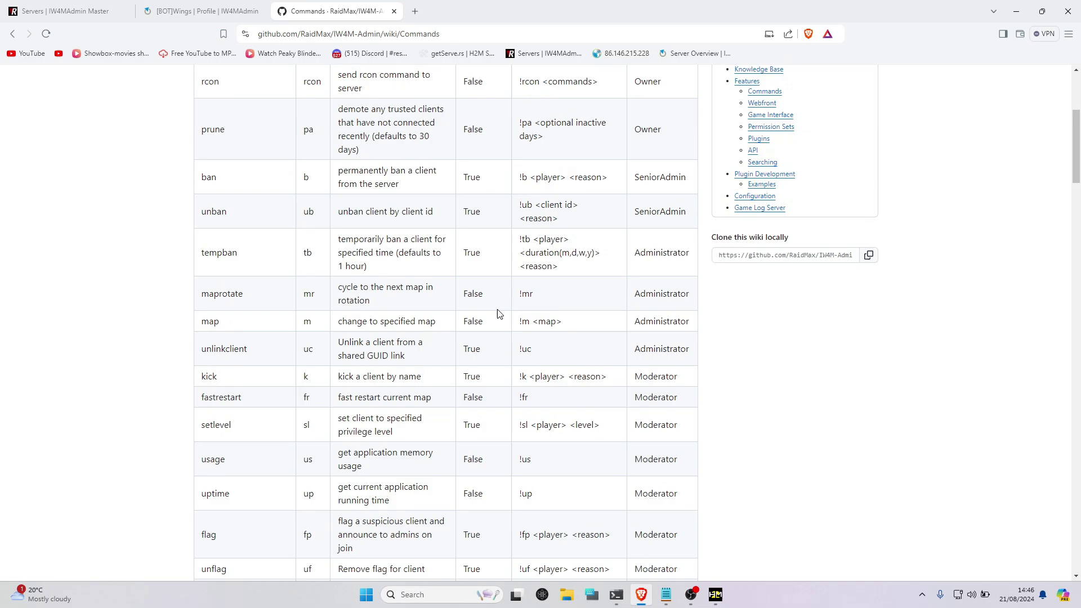
scroll(498, 314, down, 3)
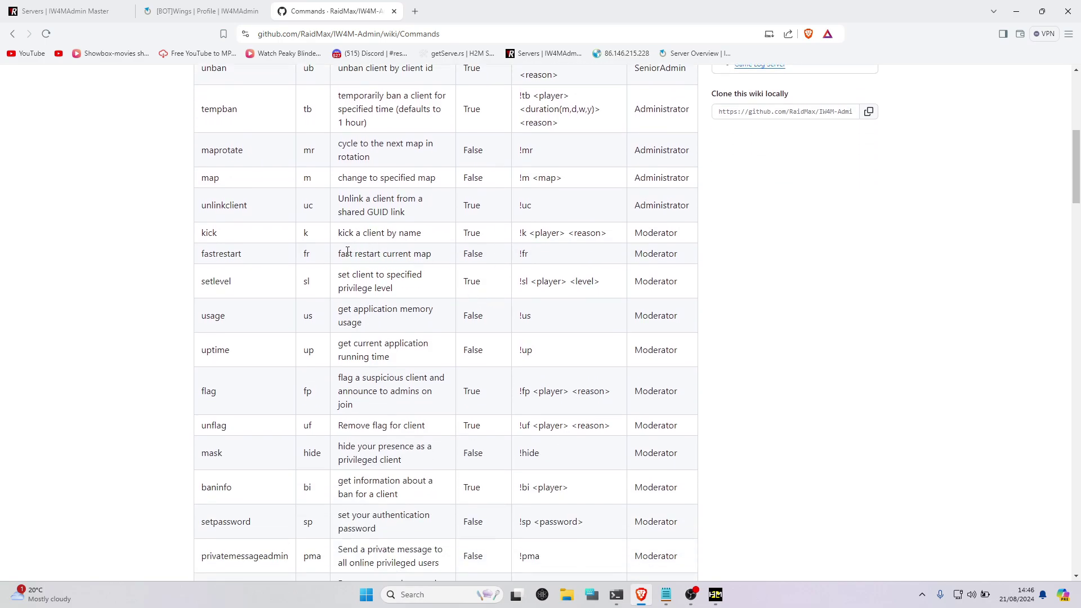
drag(347, 253, 442, 267)
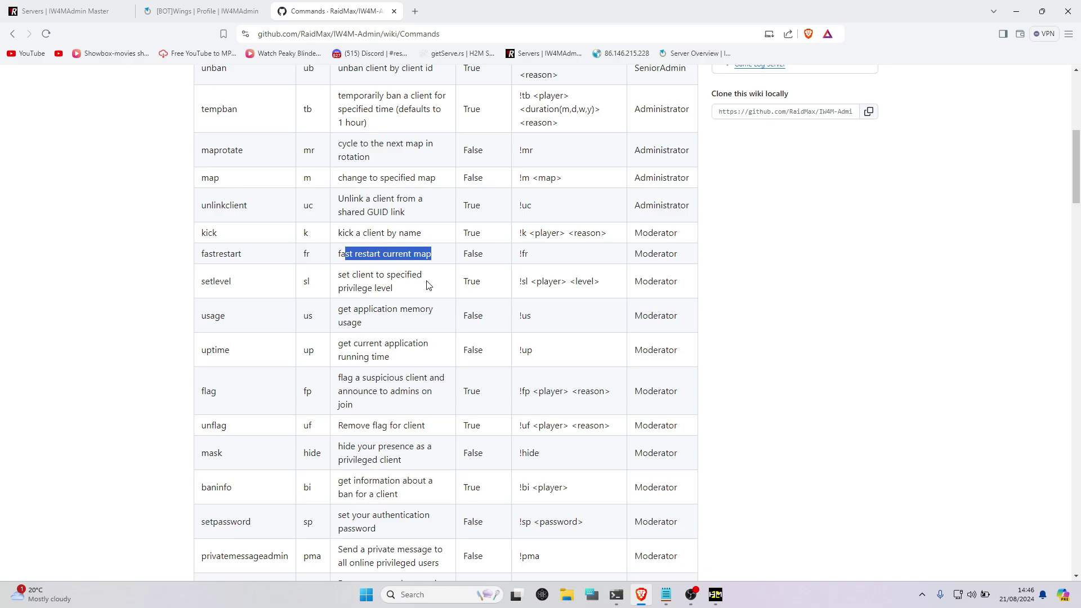
scroll(382, 264, up, 1)
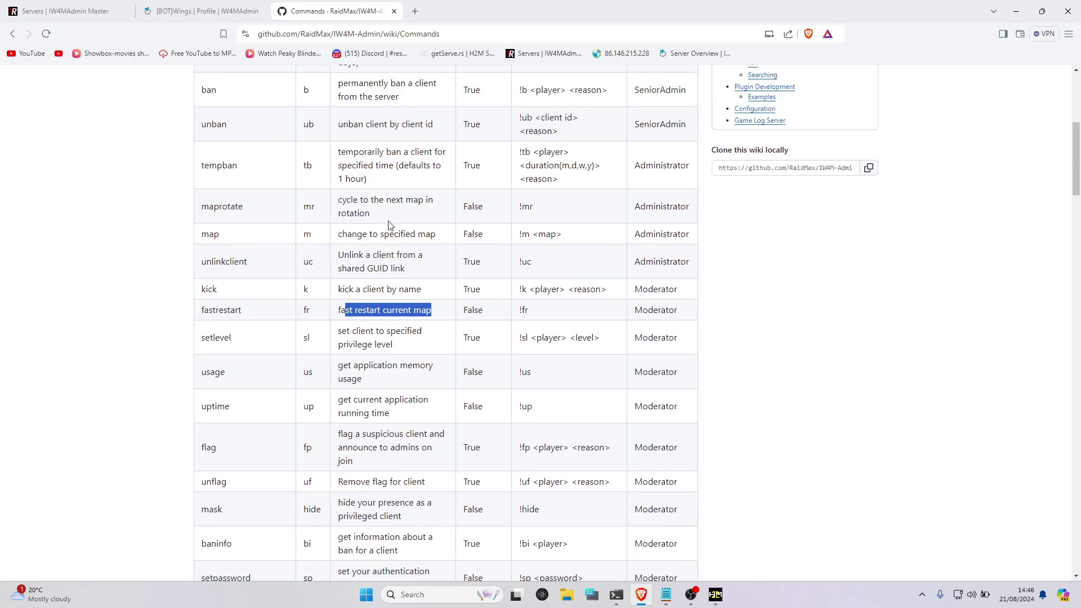
drag(341, 200, 386, 215)
triple_click(397, 219)
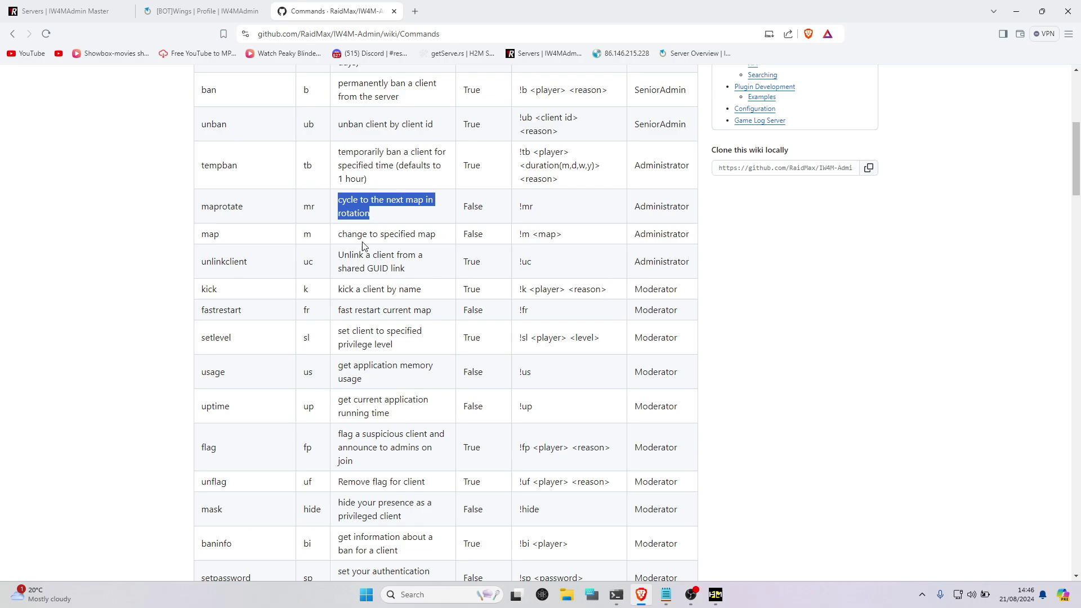
drag(339, 233, 446, 246)
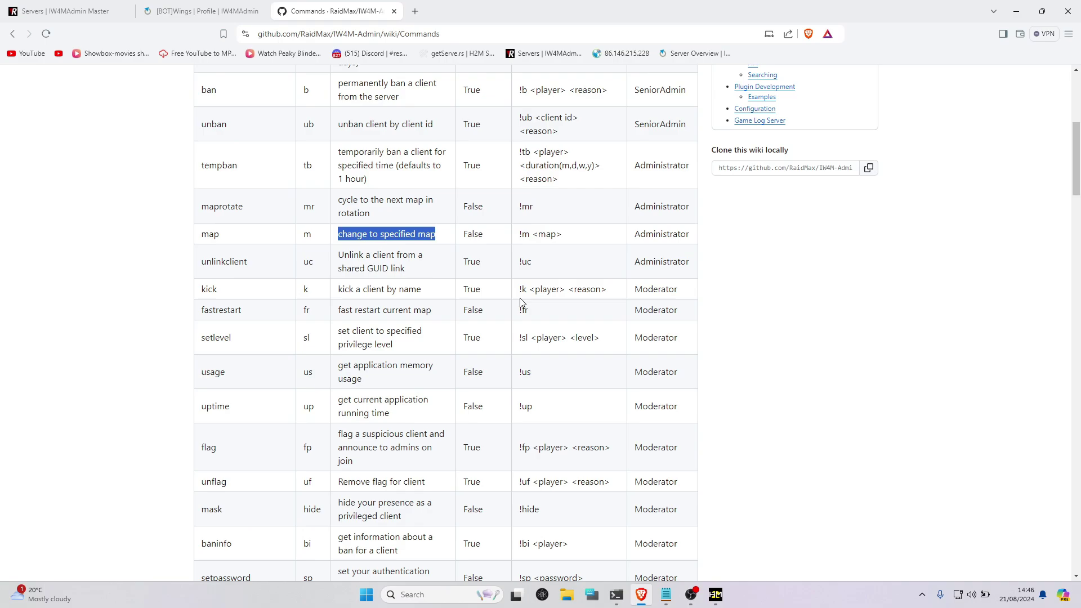
Scroll down the Commands table to the alert through say rows
scroll(519, 296, down, 2)
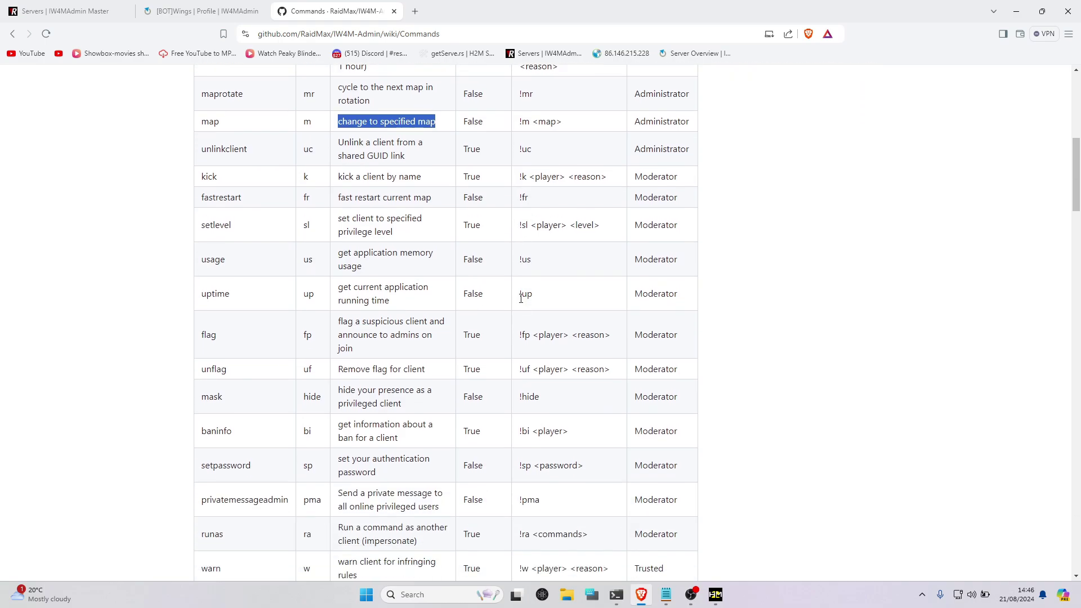
scroll(481, 360, down, 3)
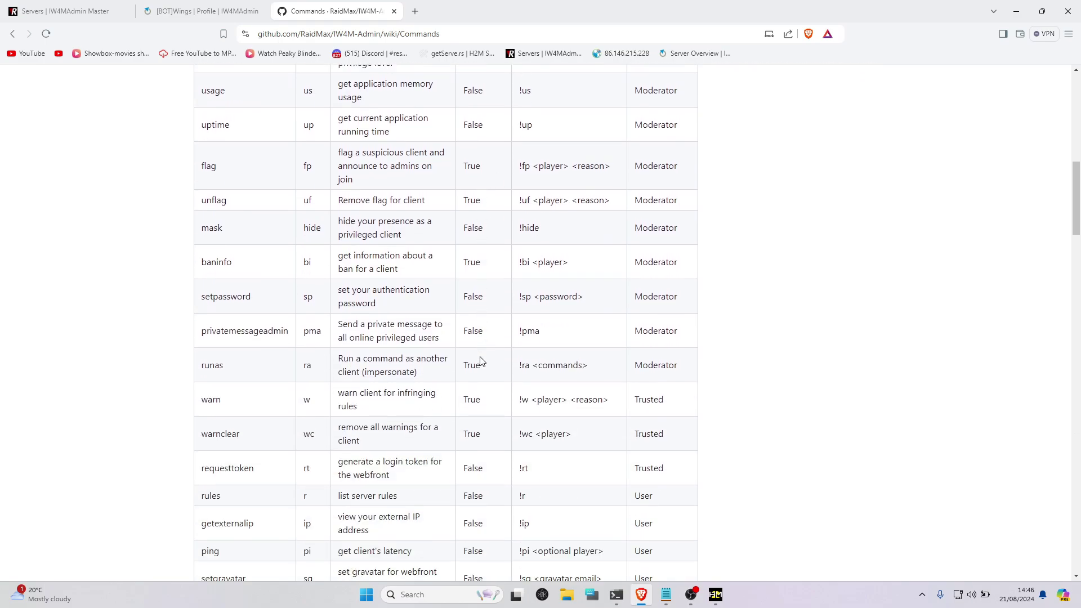
scroll(440, 308, down, 4)
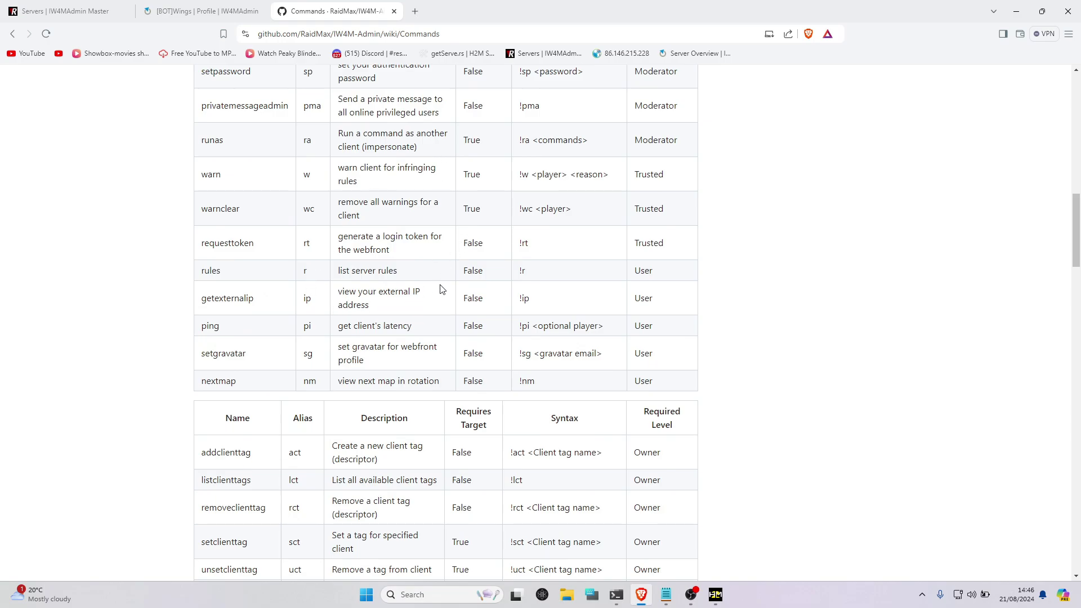
scroll(443, 290, down, 6)
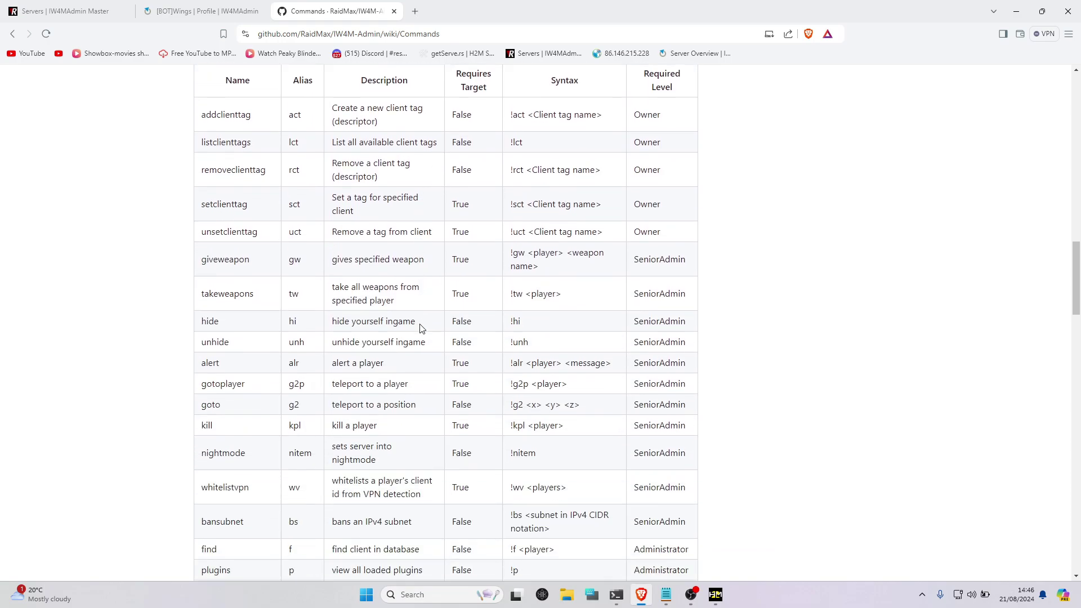
scroll(429, 369, down, 3)
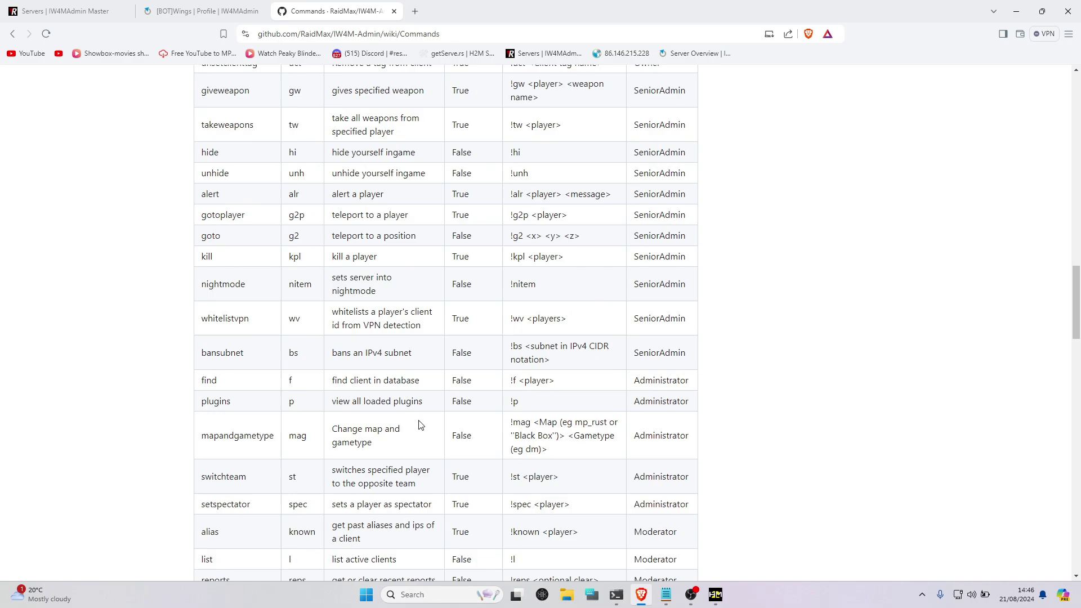
scroll(419, 423, down, 2)
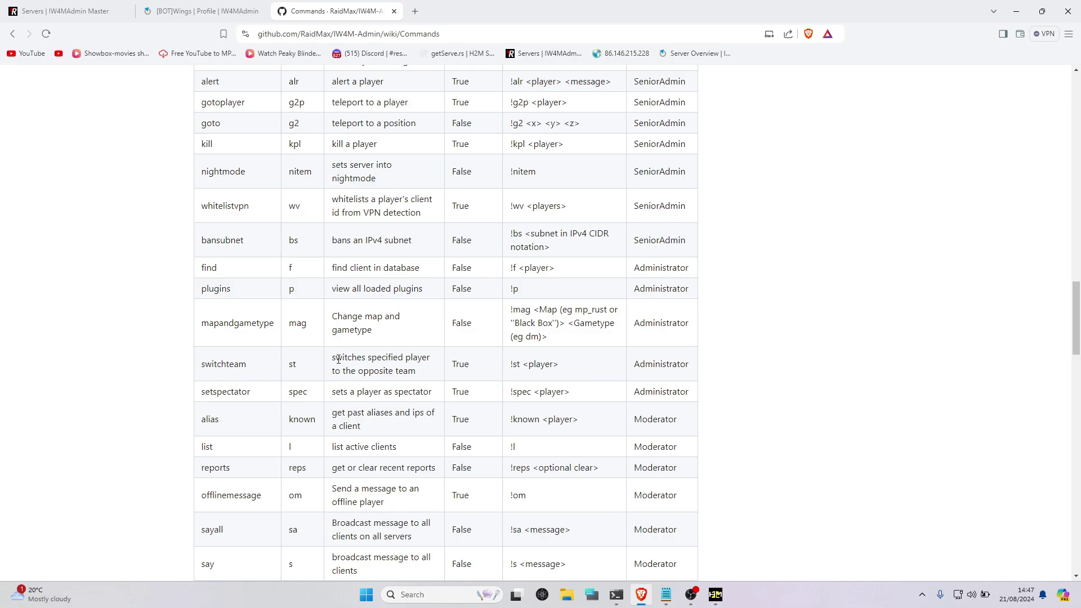
Highlight the switchteam description, setspectator and sayall names, say descriptions and sayall's message argument
drag(332, 357, 428, 378)
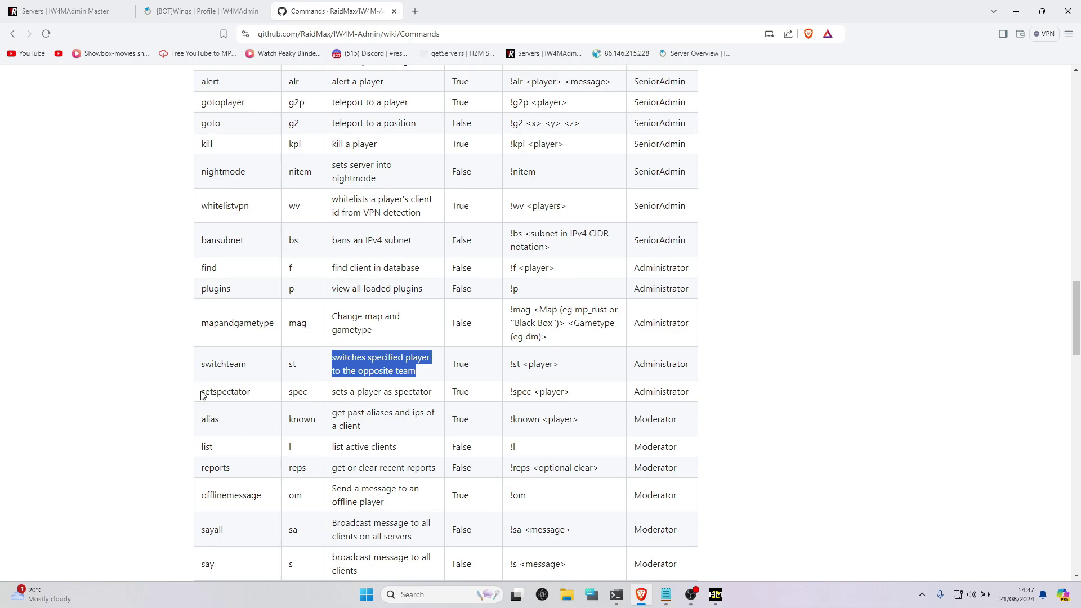
drag(202, 391, 267, 399)
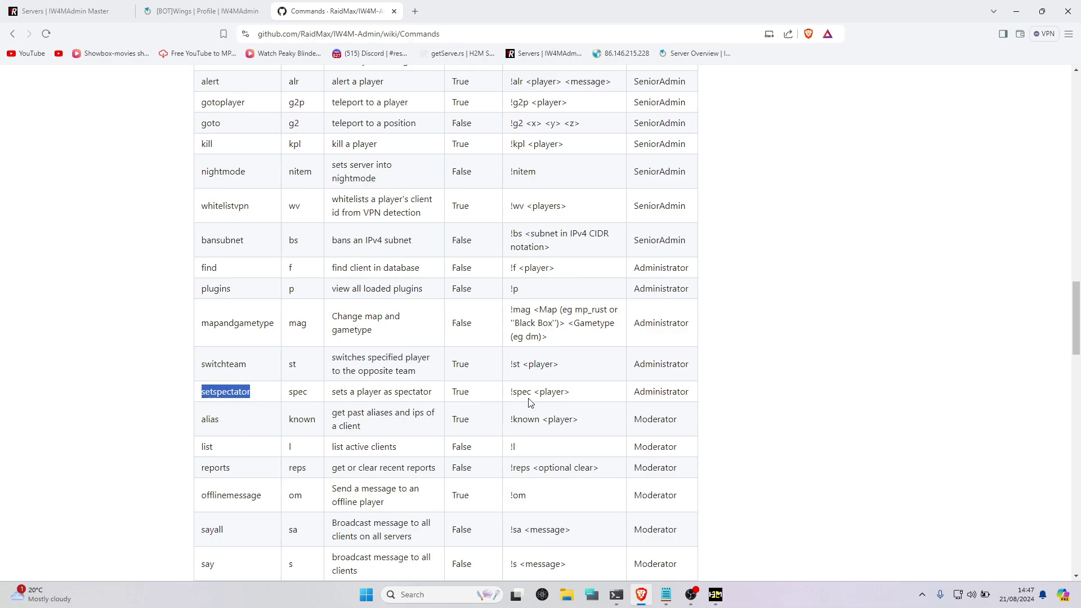
scroll(531, 383, down, 3)
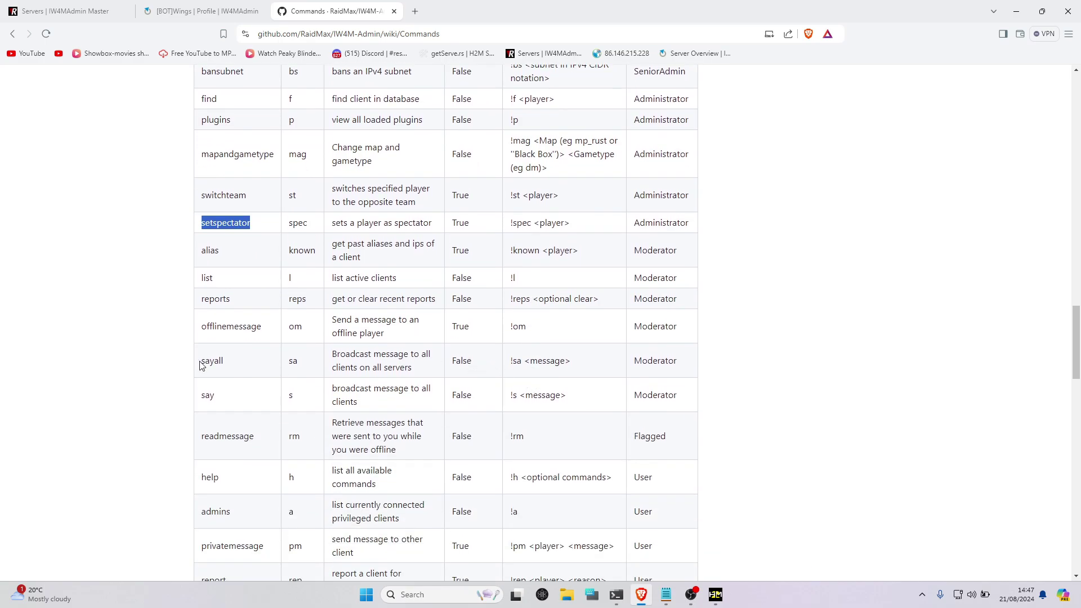
drag(205, 361, 242, 372)
drag(332, 356, 420, 389)
drag(529, 364, 620, 373)
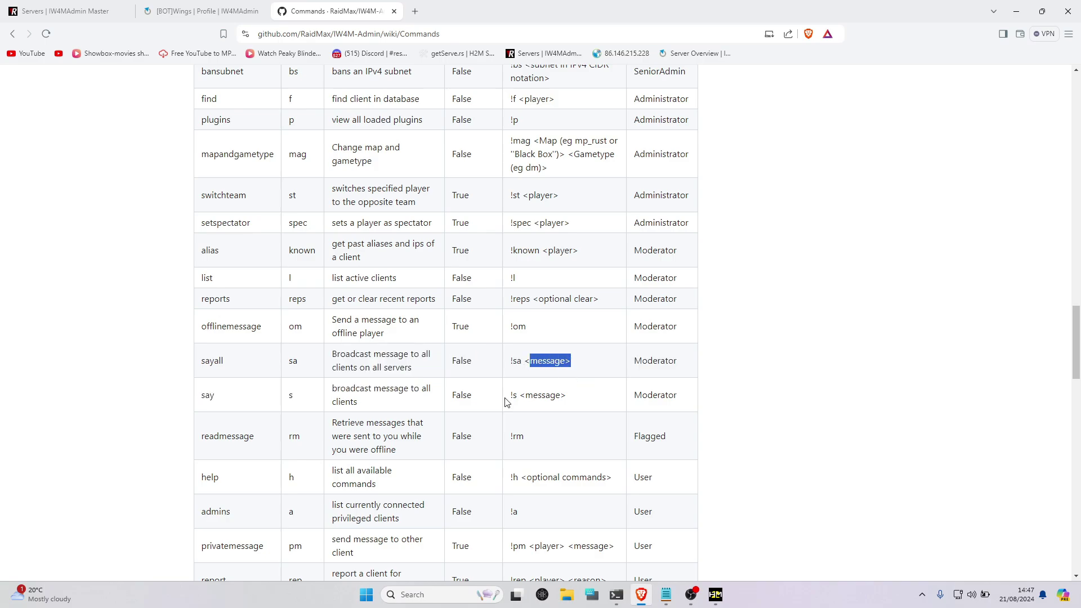
Scroll into the User commands, highlighting the admins and help descriptions and the word resetanticheat
scroll(476, 437, down, 1)
scroll(481, 429, down, 2)
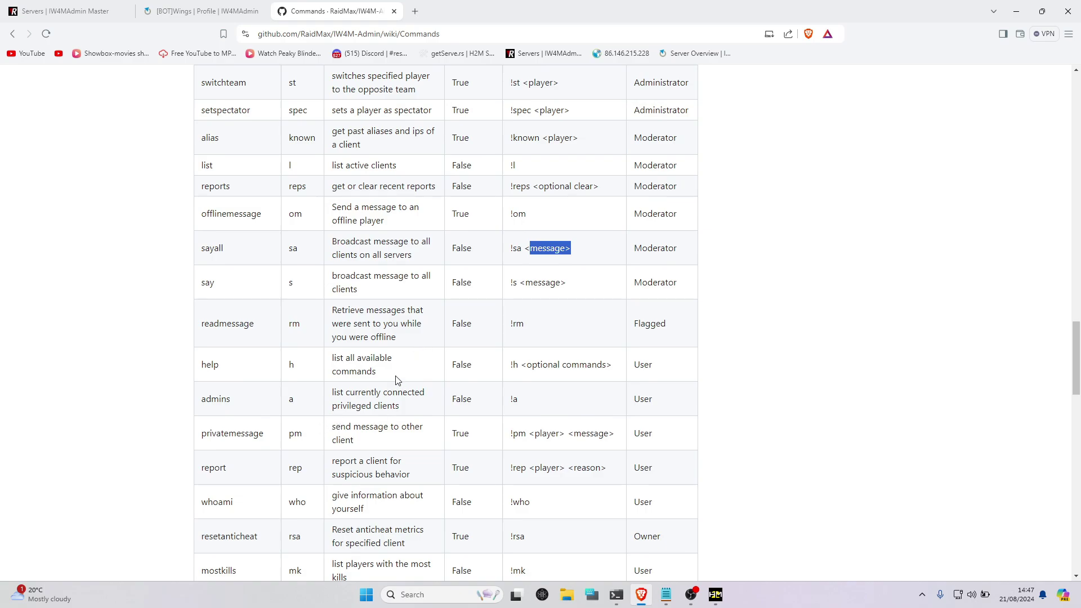
scroll(459, 392, down, 2)
drag(332, 281, 419, 303)
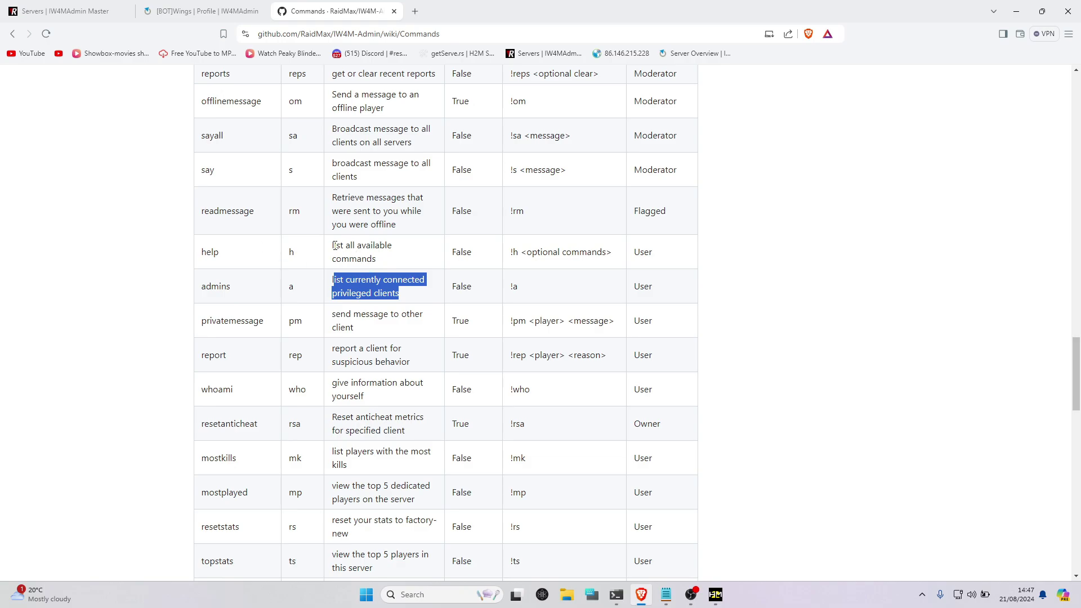
drag(340, 247, 408, 263)
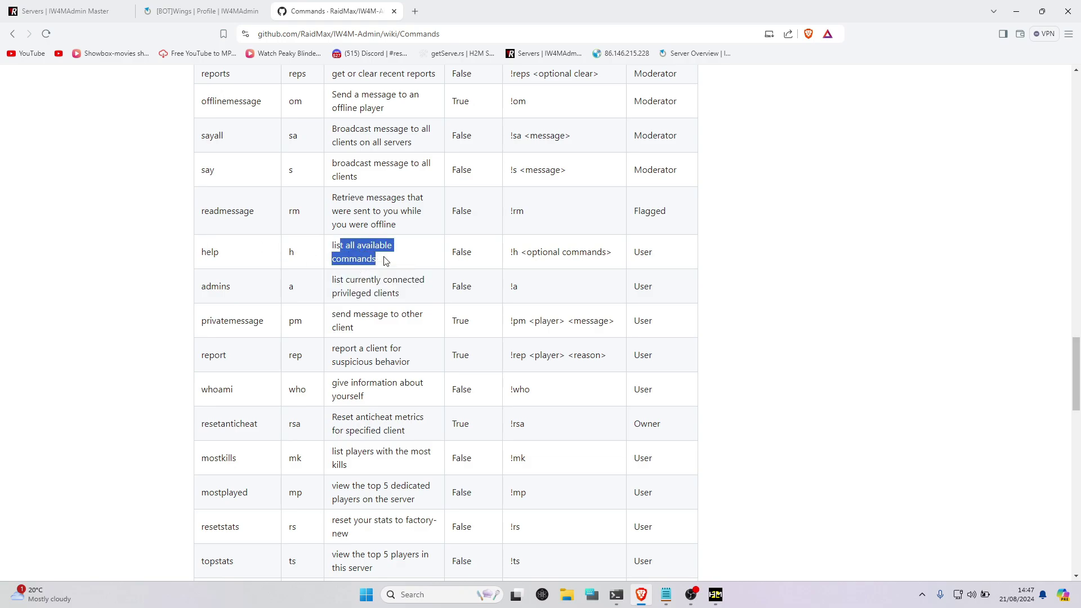
scroll(482, 177, up, 6)
scroll(481, 177, down, 13)
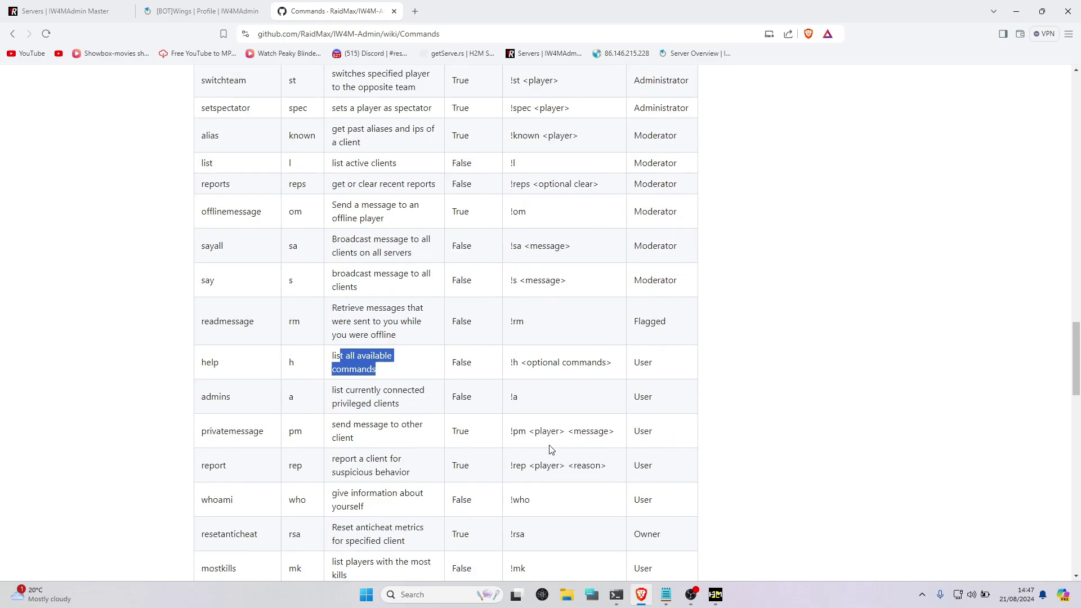
scroll(498, 371, up, 4)
scroll(497, 371, up, 2)
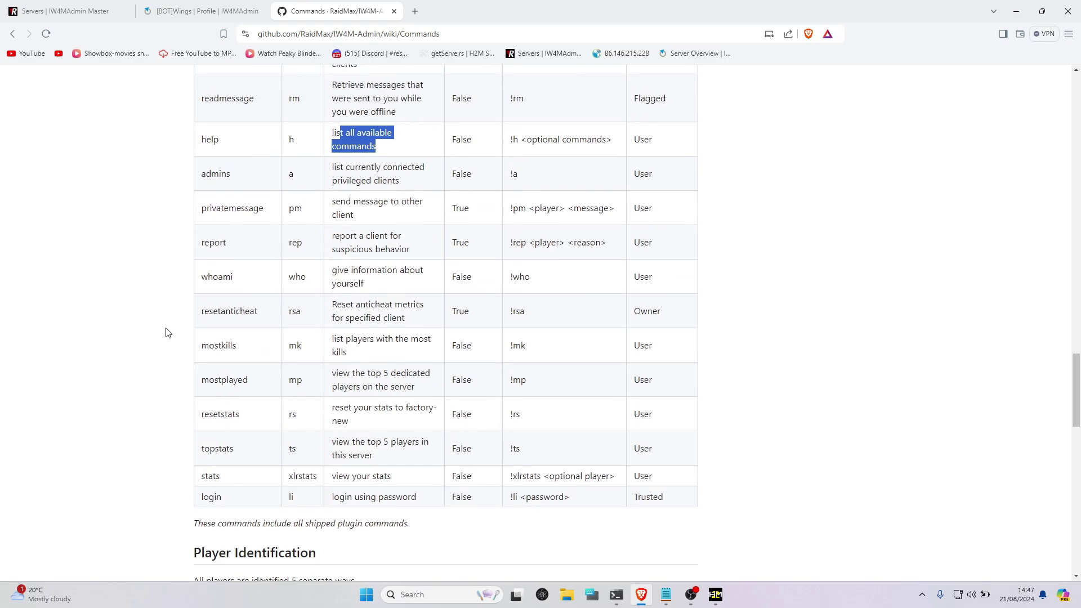
double_click(203, 311)
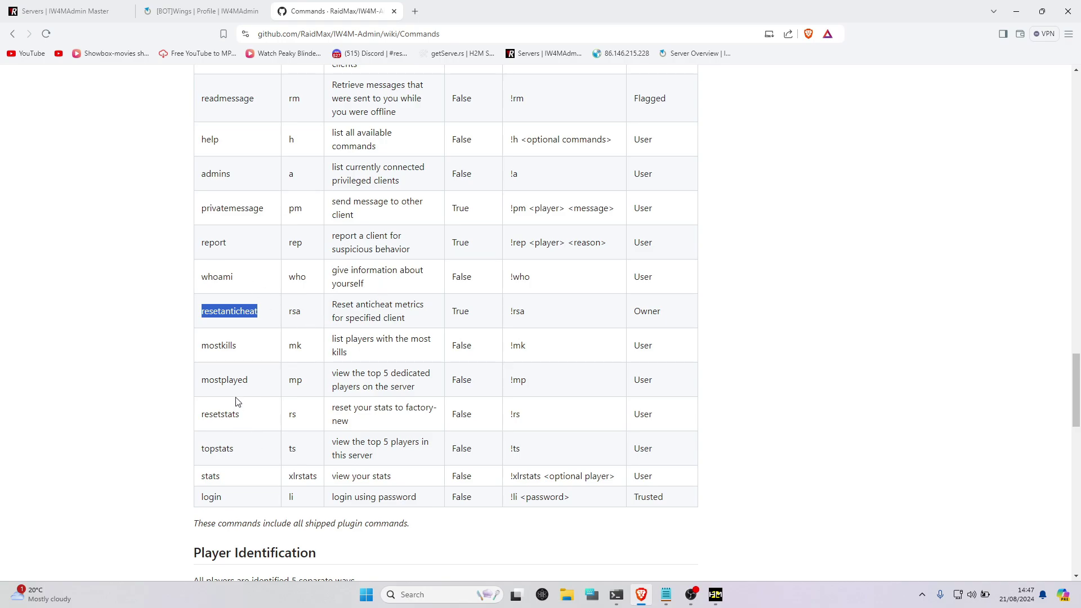
Scroll back up to the Owner commands quit, restart, rcon and prune
scroll(448, 309, up, 9)
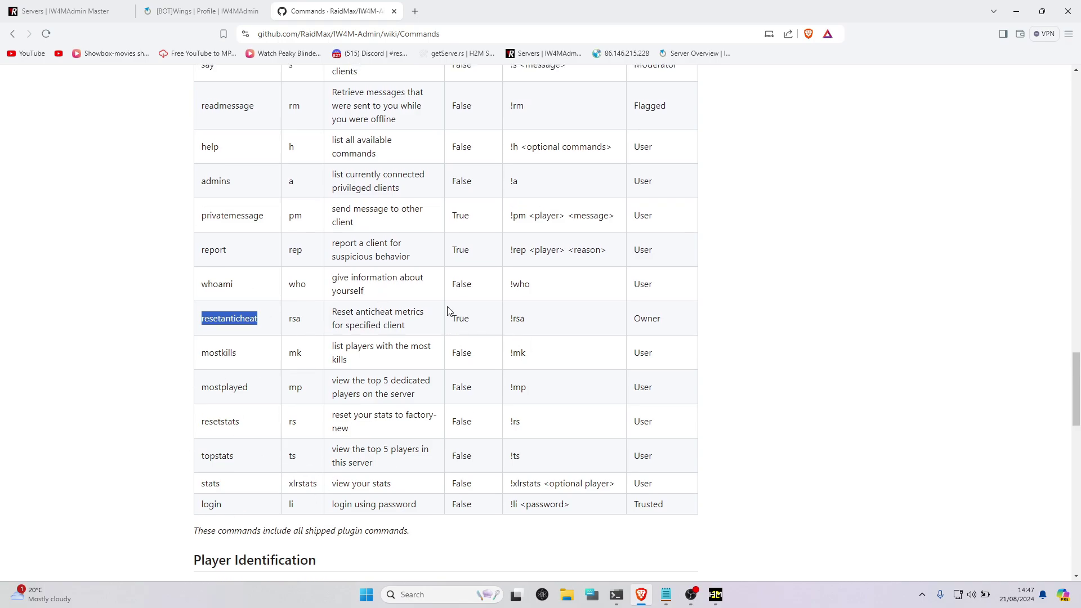
scroll(442, 302, up, 7)
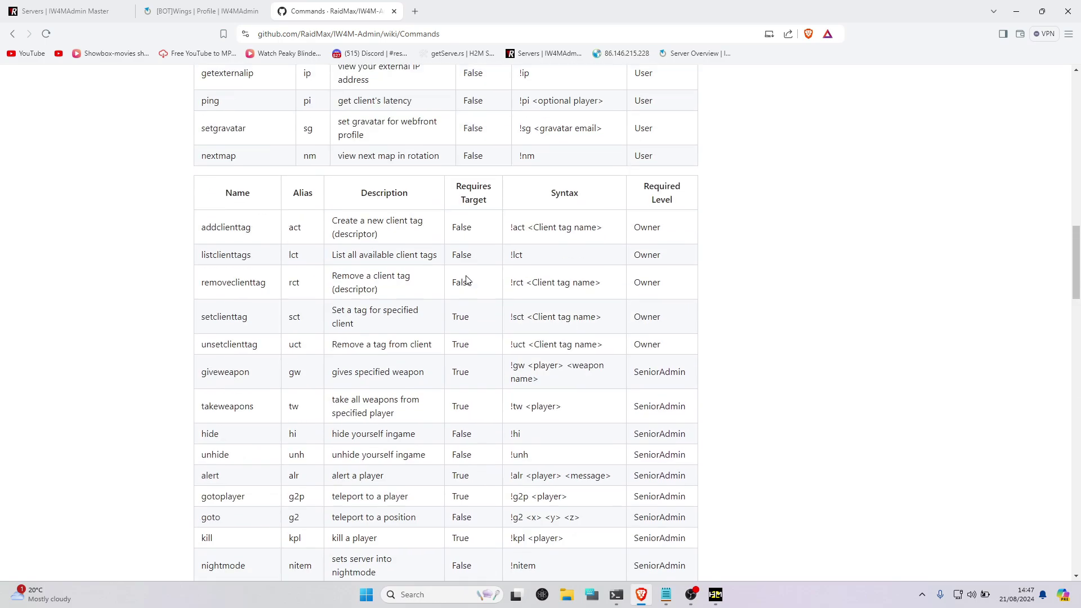
scroll(467, 280, up, 12)
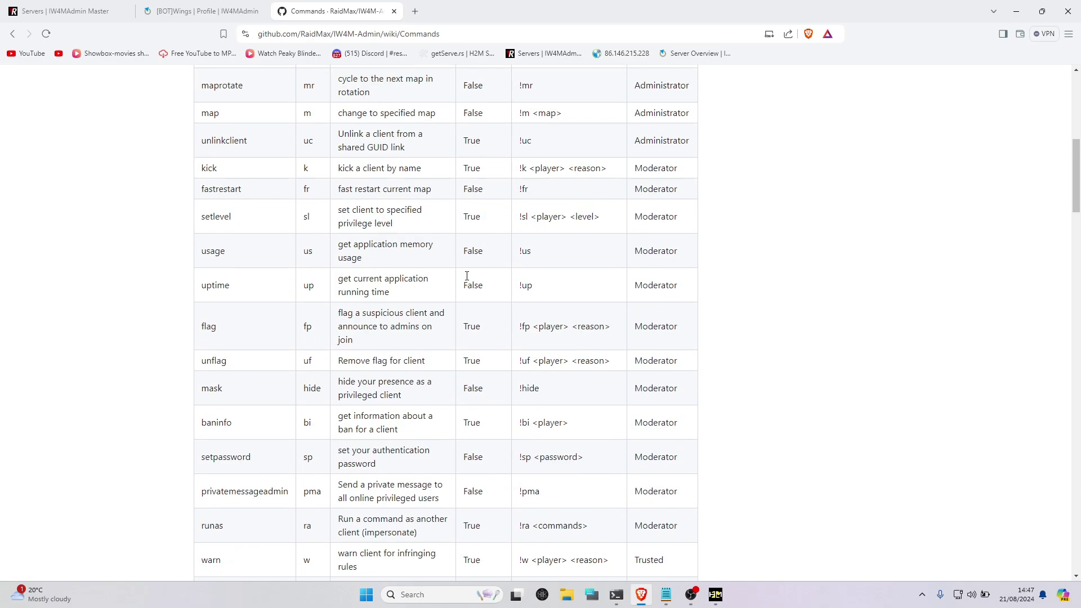
scroll(466, 276, up, 6)
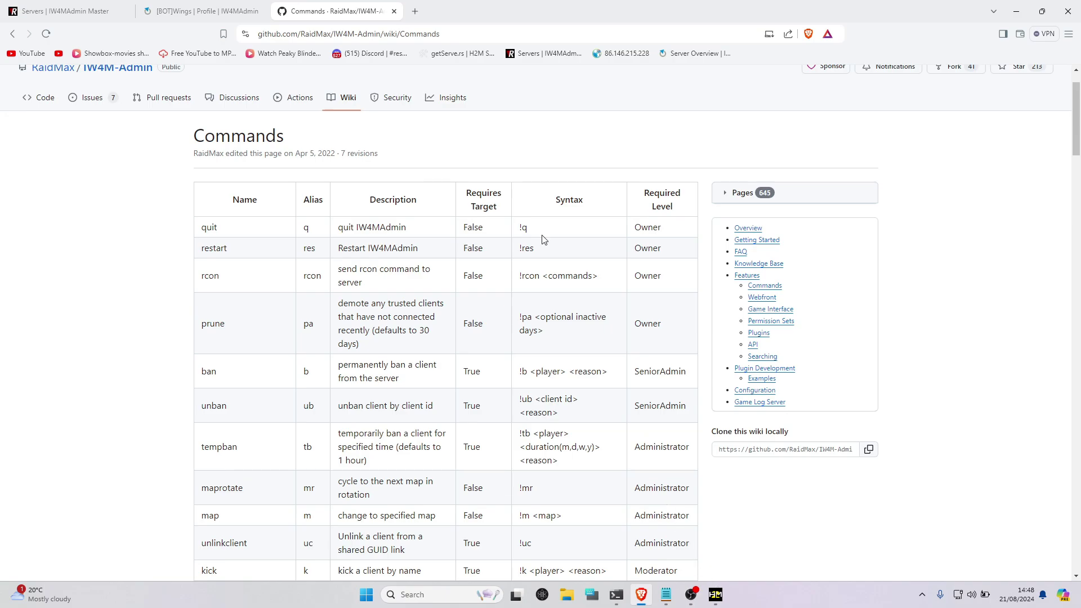
Switch to the IW4MAdmin Master list and scroll the H2M servers: 1012 players across 560 servers
click(189, 11)
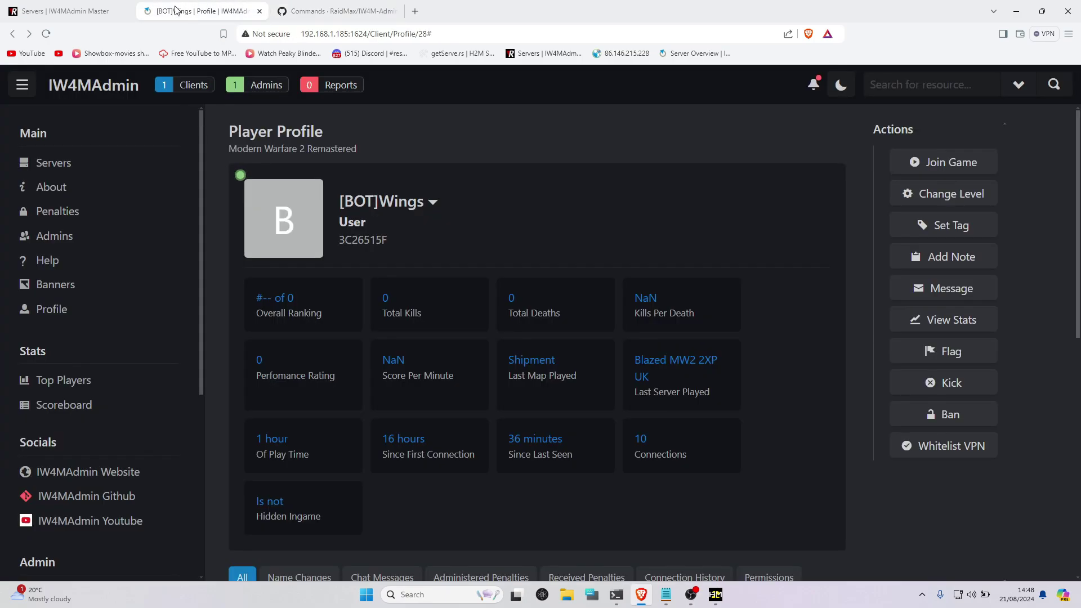
click(67, 10)
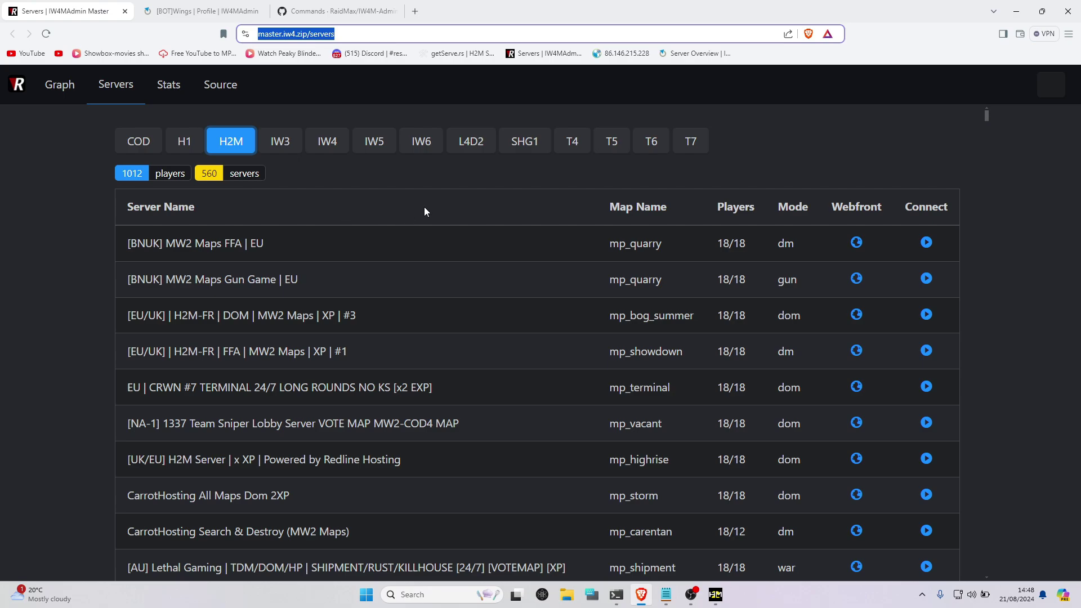
scroll(424, 211, down, 2)
scroll(422, 215, up, 1)
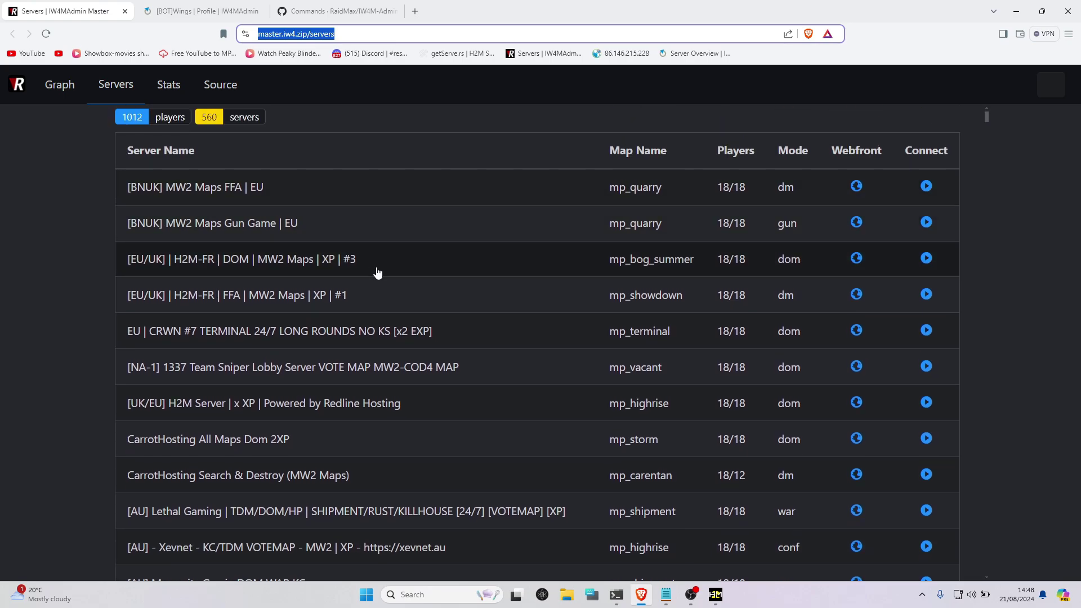
scroll(377, 273, up, 1)
drag(208, 174, 217, 178)
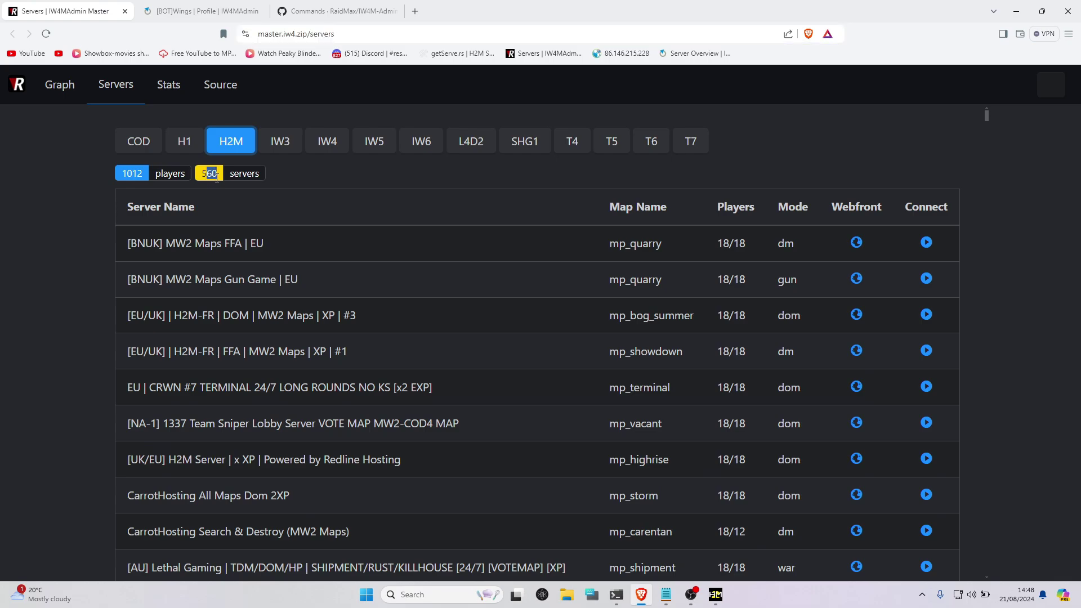
click(119, 175)
scroll(487, 217, down, 15)
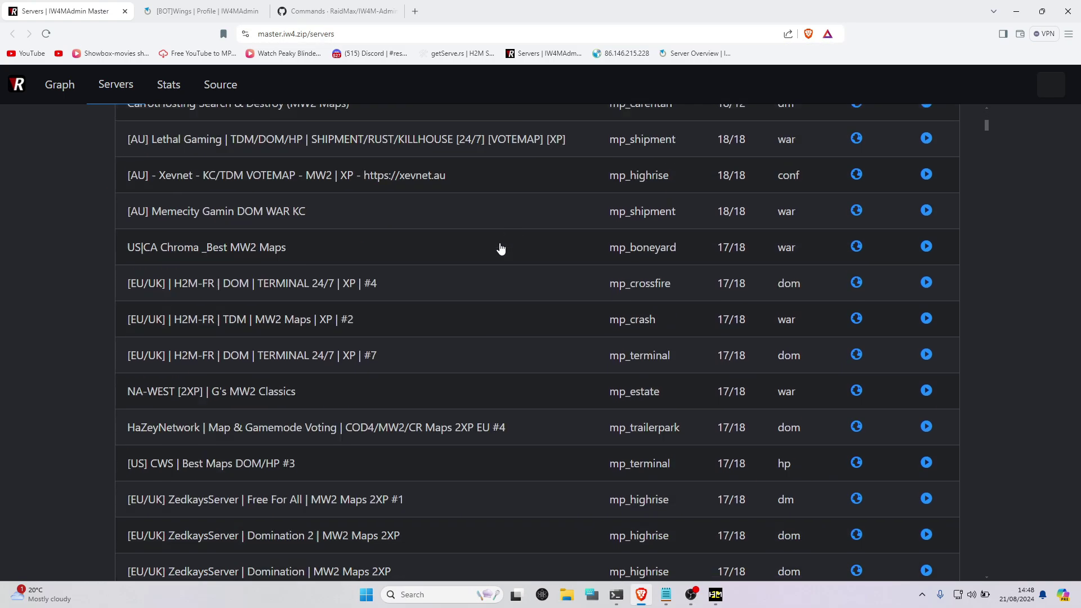
scroll(495, 248, down, 5)
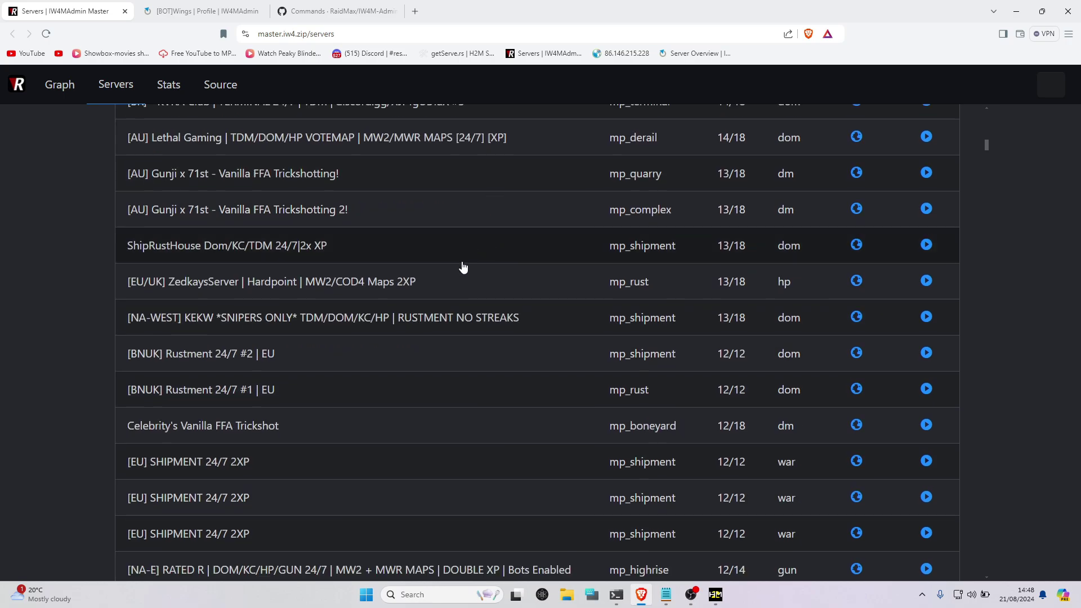
scroll(457, 348, down, 4)
scroll(454, 347, up, 20)
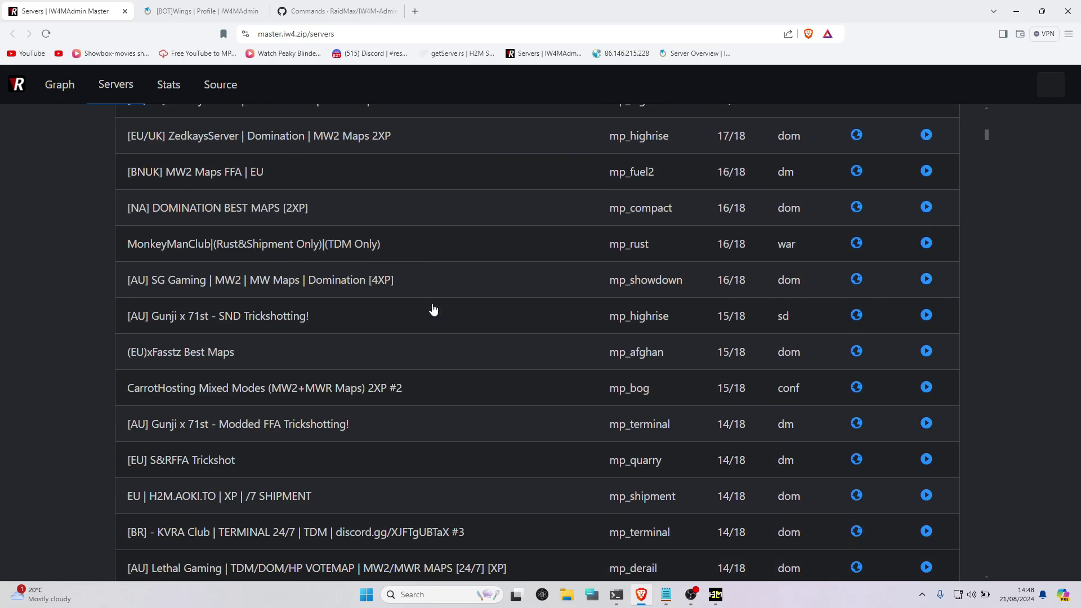
scroll(437, 298, up, 6)
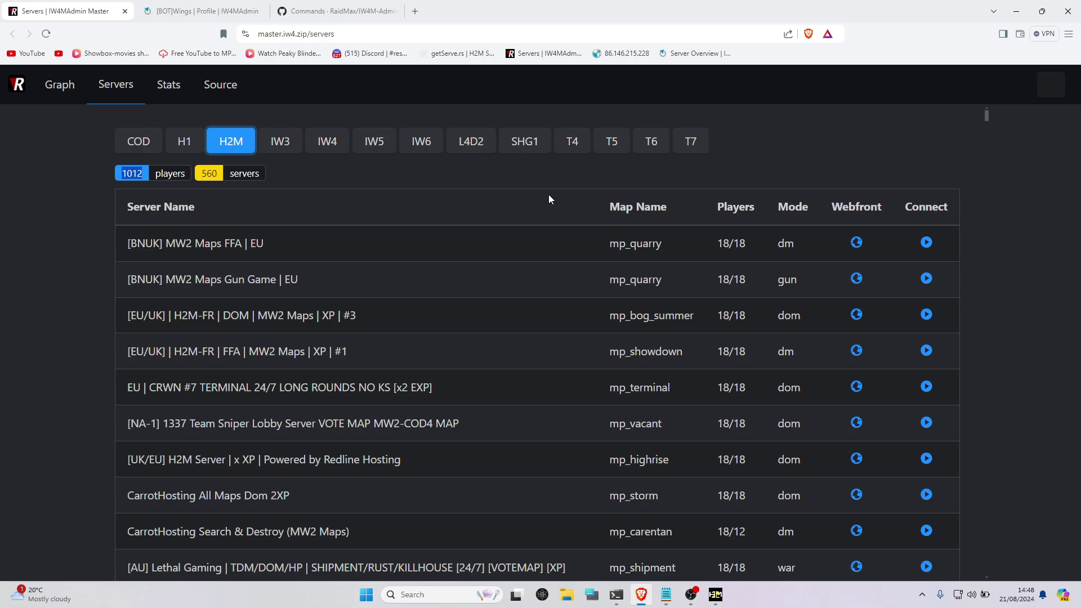
Show the 67 T7 servers in the master list
click(698, 140)
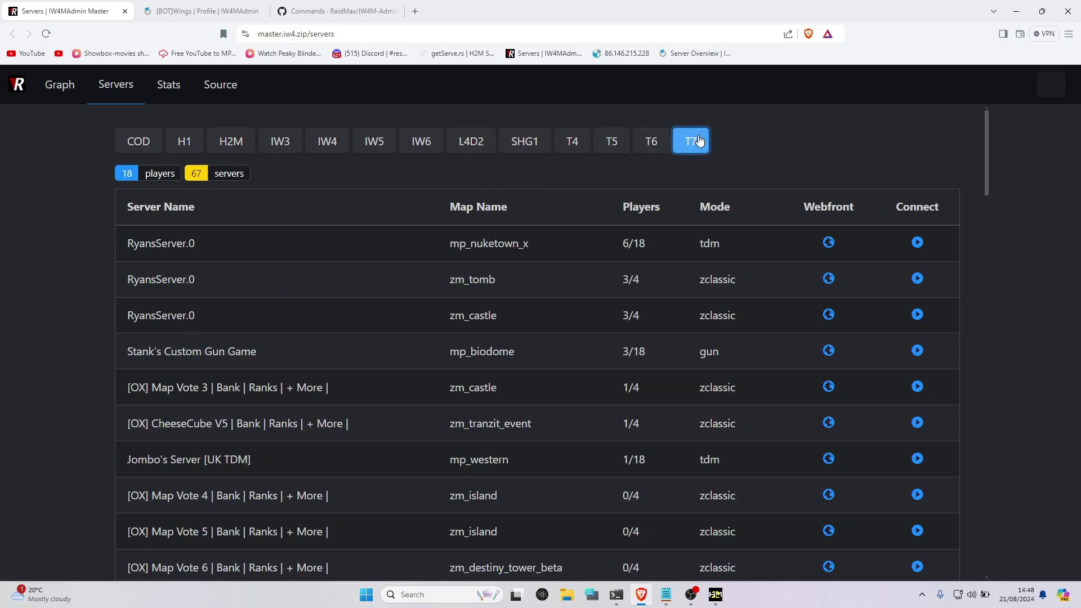
scroll(434, 299, down, 7)
scroll(434, 302, up, 7)
Return to the H2M list and scroll its full 18/18 servers like [BNUK] MW2 Maps FFA | EU
click(228, 143)
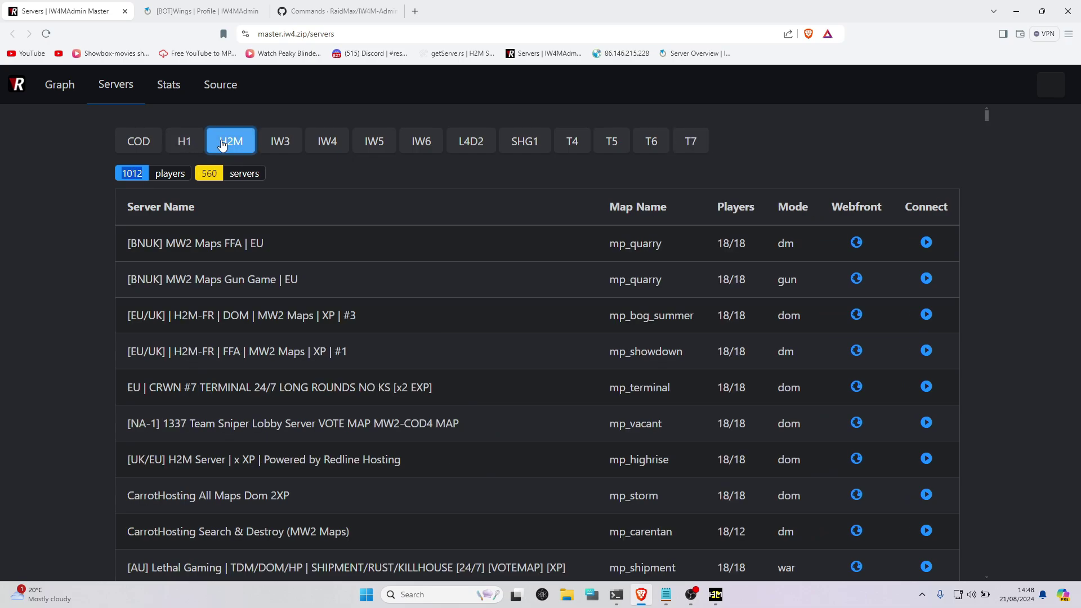
scroll(339, 224, down, 20)
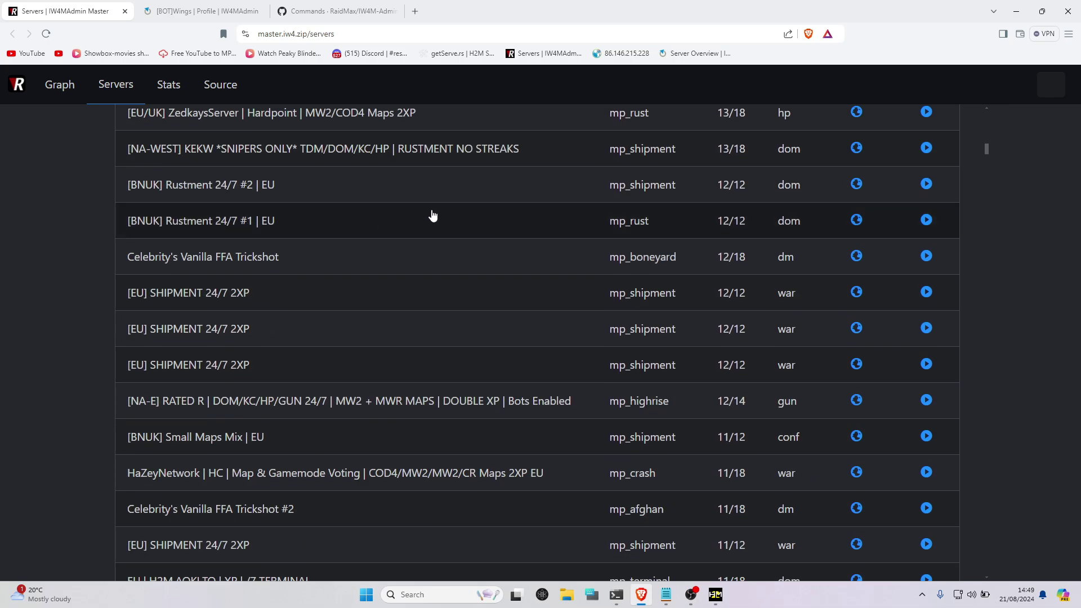
scroll(387, 241, down, 5)
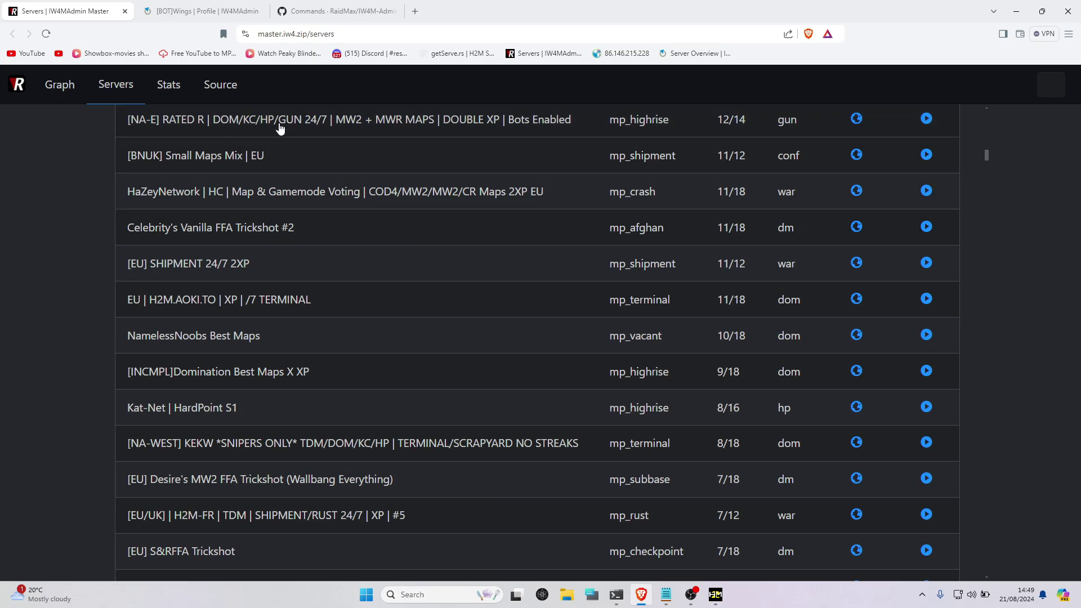
scroll(293, 138, up, 5)
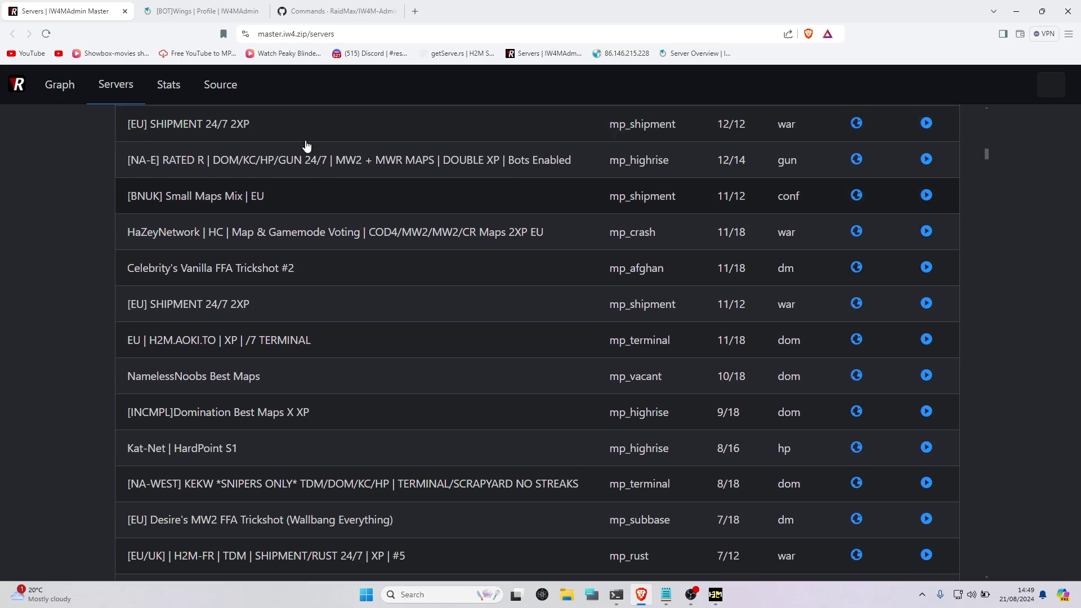
scroll(306, 145, up, 20)
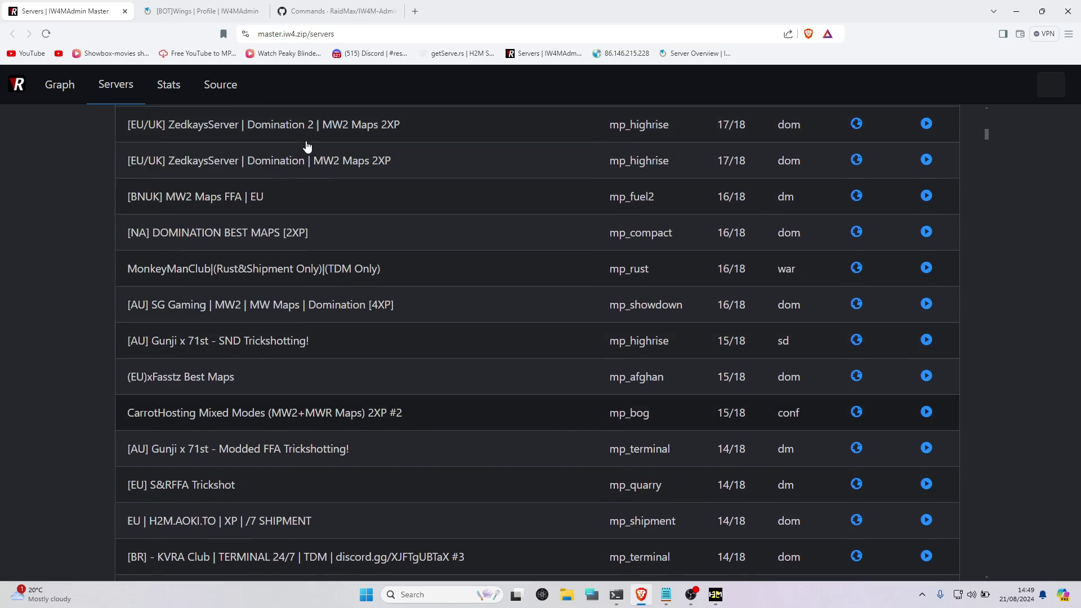
scroll(306, 145, up, 4)
scroll(301, 181, down, 1)
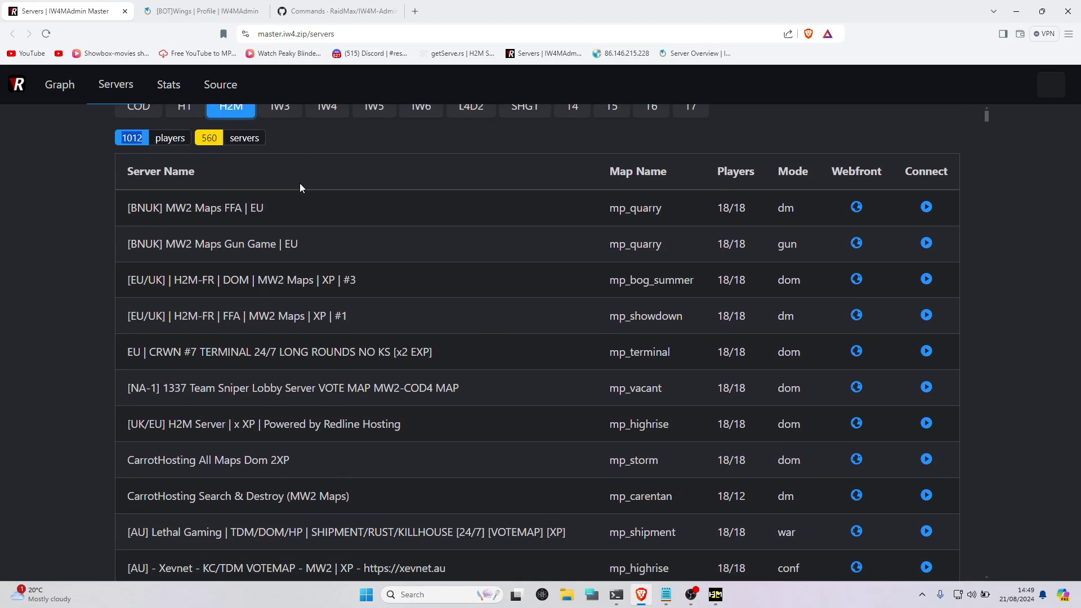
scroll(300, 187, up, 1)
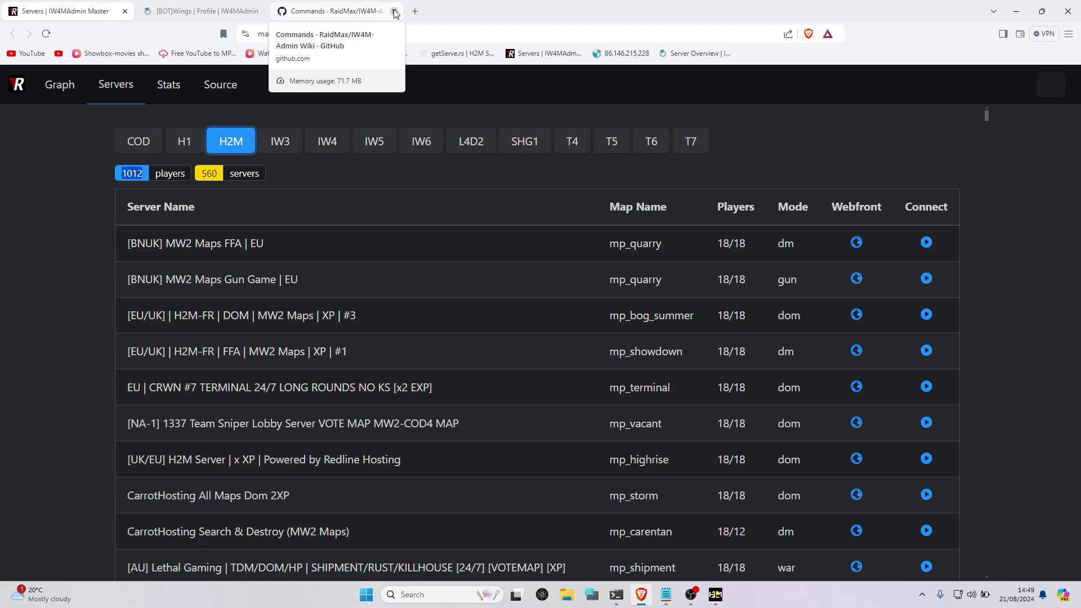
click(197, 11)
click(64, 9)
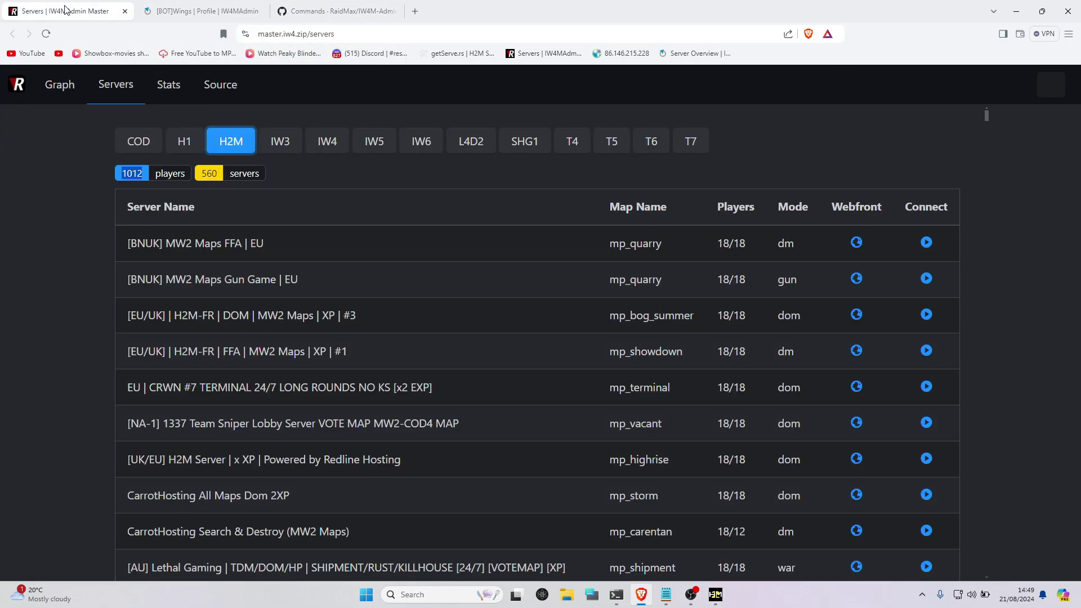